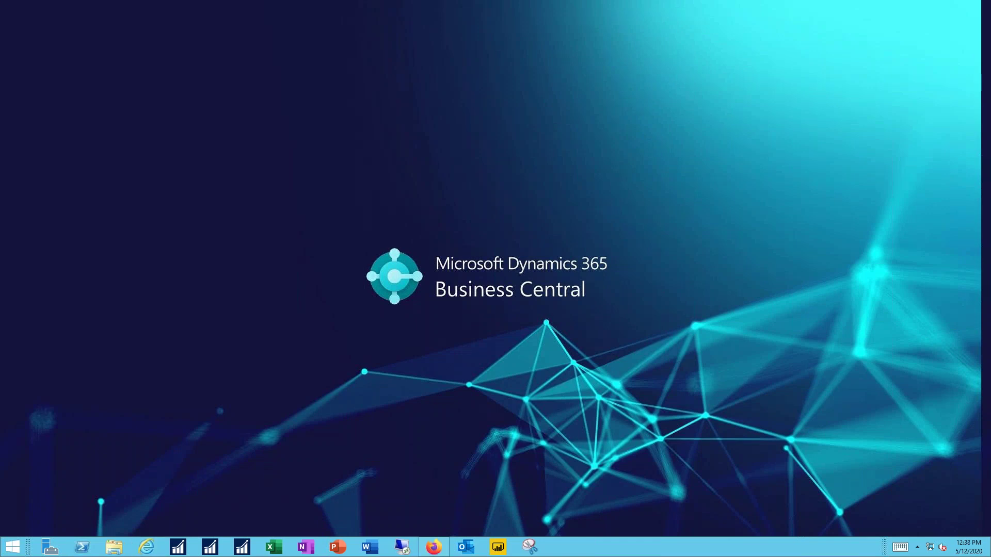
Step: Launch Firefox, dismiss the DNS notice, and open Business Central from Dynamics 365 Home
{"action": "left_click", "coordinate": [434, 548]}
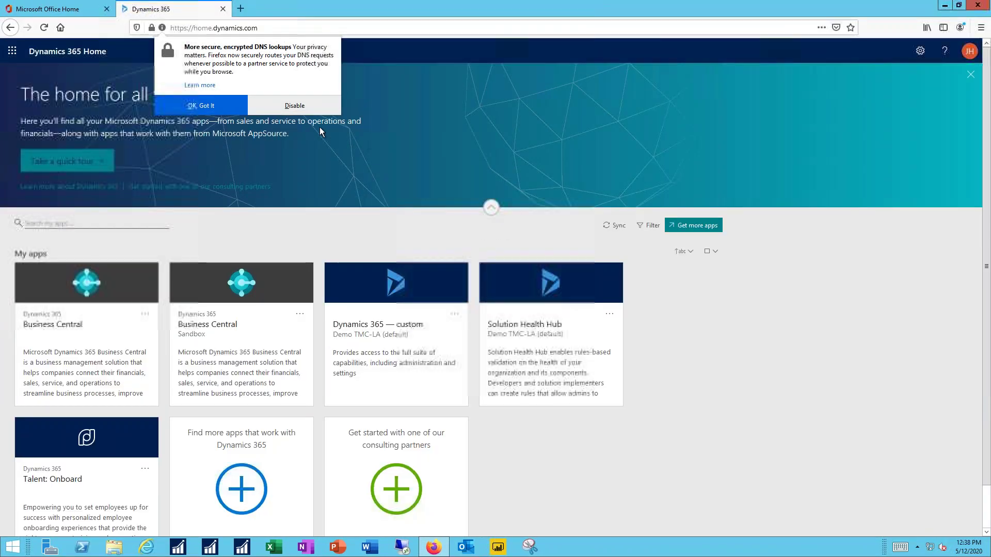
{"action": "left_click", "coordinate": [202, 104]}
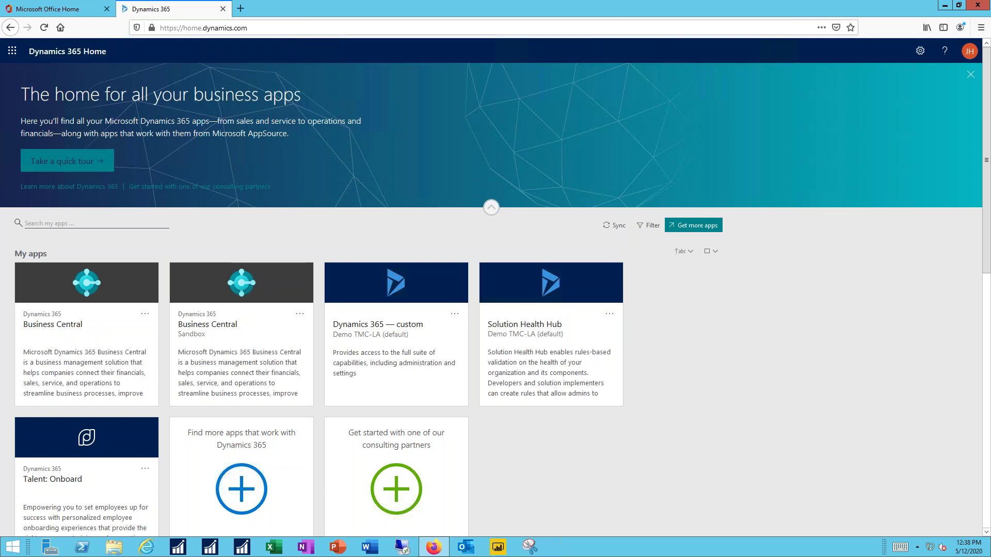
{"action": "left_click", "coordinate": [92, 285]}
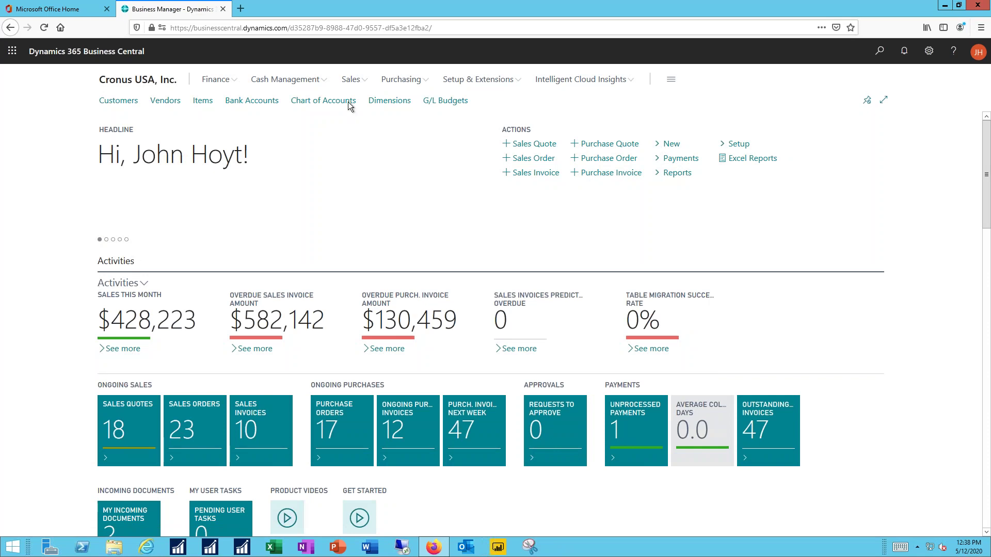
{"action": "left_click", "coordinate": [344, 81]}
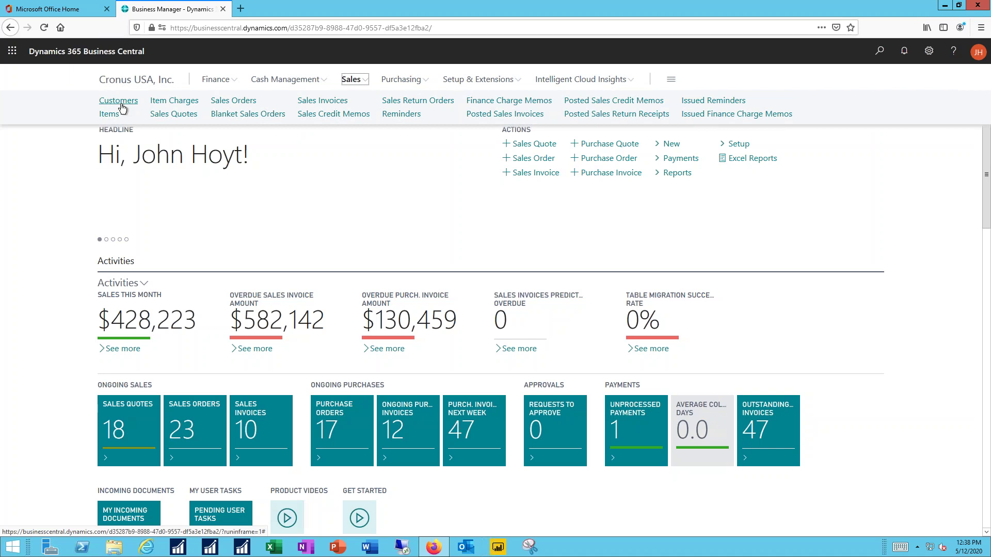
Step: Go to the Customers list from the navigation bar and begin a new customer
{"action": "left_click", "coordinate": [880, 52]}
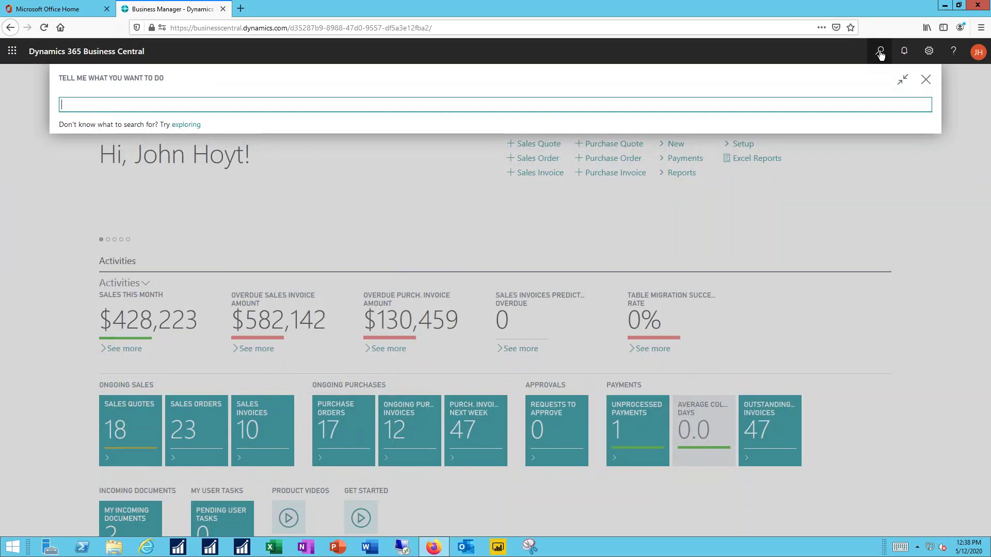
{"action": "left_click", "coordinate": [924, 83]}
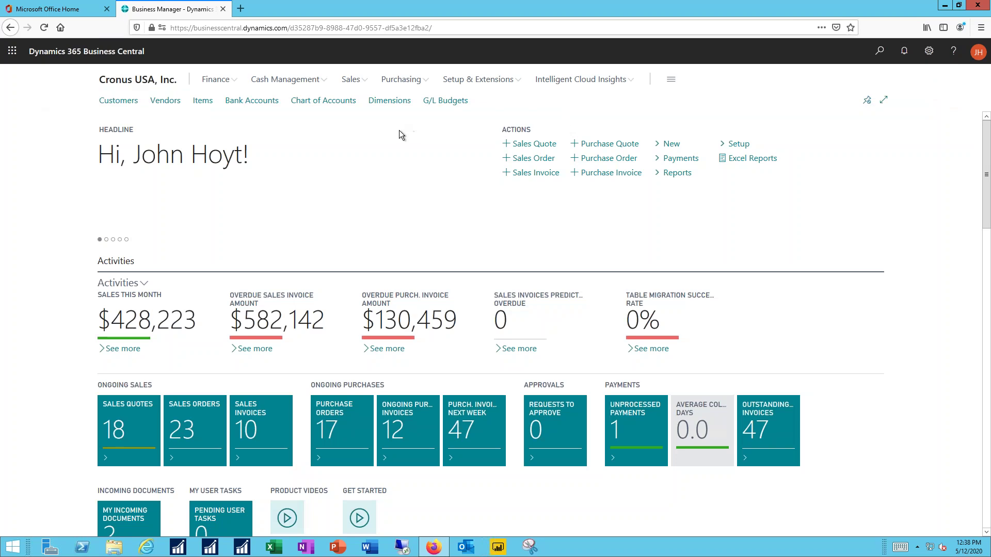
{"action": "left_click", "coordinate": [114, 105]}
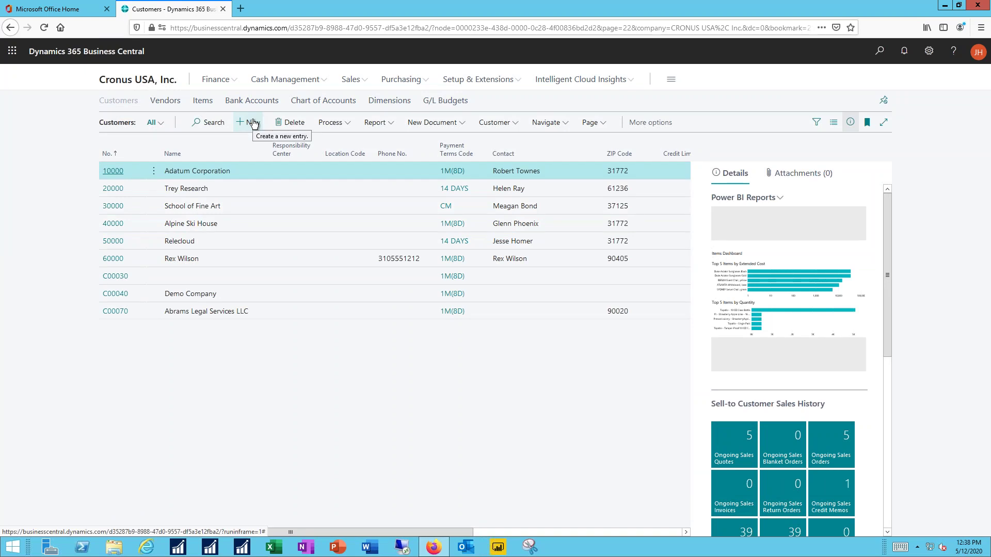
{"action": "left_click", "coordinate": [253, 122]}
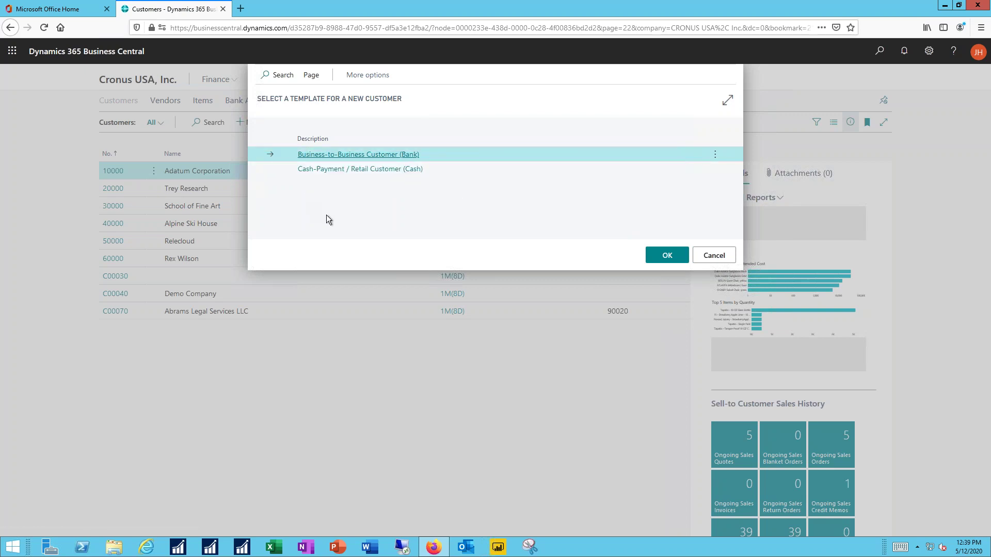
Step: Choose the Business-to-Business Customer (Bank) template to create customer C00090
{"action": "left_click", "coordinate": [666, 258]}
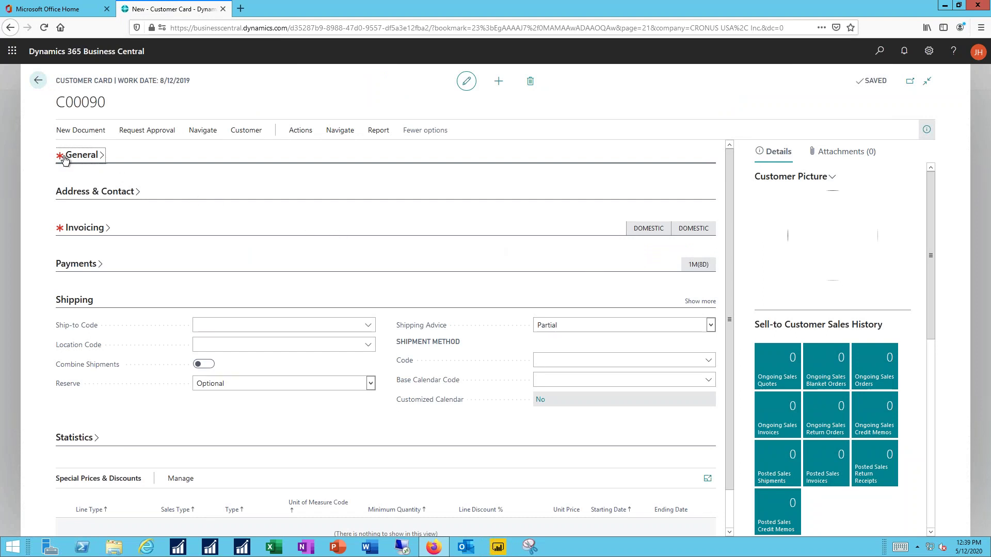
Step: Enter 'Williams and Henry LLC' as the customer's Name on the General FastTab
{"action": "mouse_move", "coordinate": [64, 160]}
{"action": "left_click", "coordinate": [80, 158]}
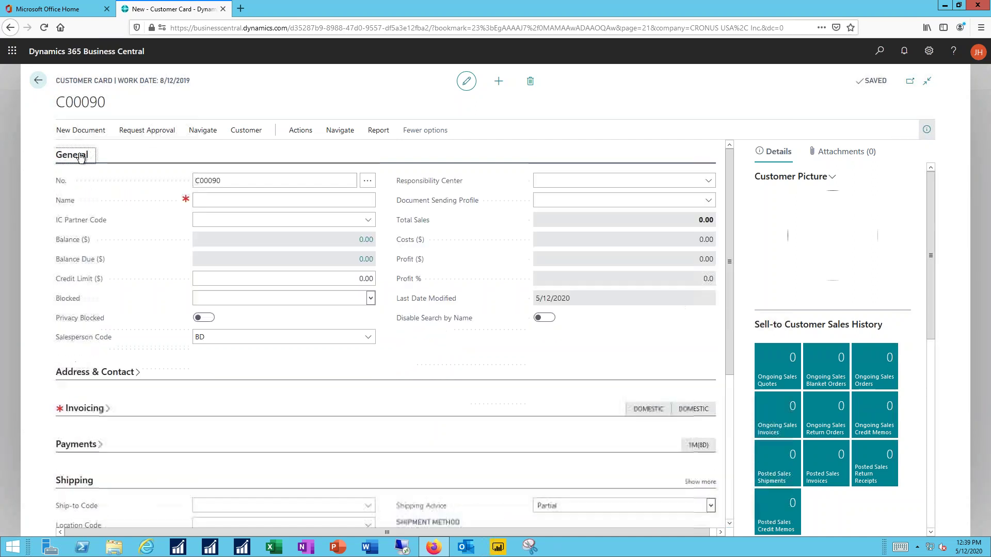
{"action": "left_click", "coordinate": [281, 200]}
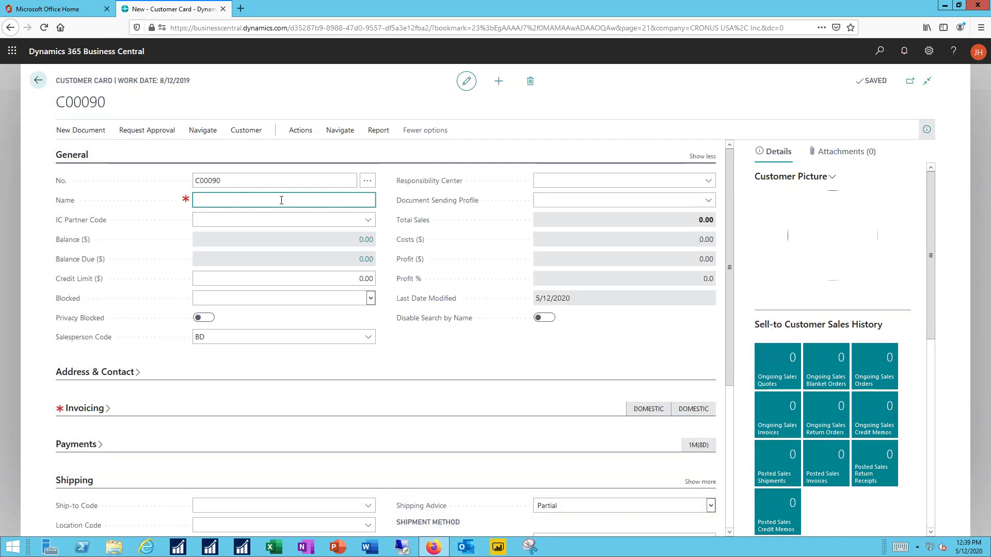
{"action": "type", "text": "Williams and Henry LLC"}
{"action": "key", "text": "Tab"}
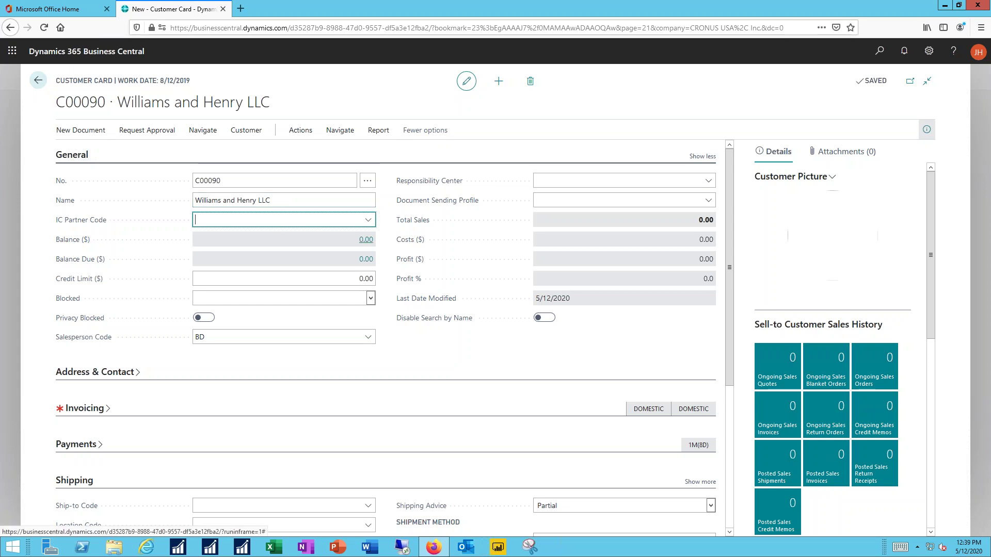
{"action": "left_click", "coordinate": [292, 278]}
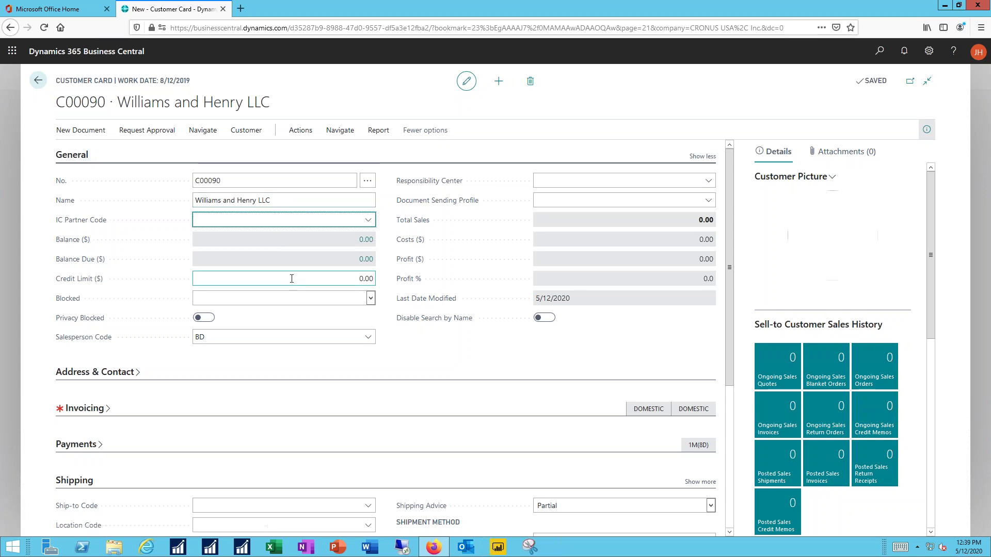
{"action": "left_click", "coordinate": [71, 155]}
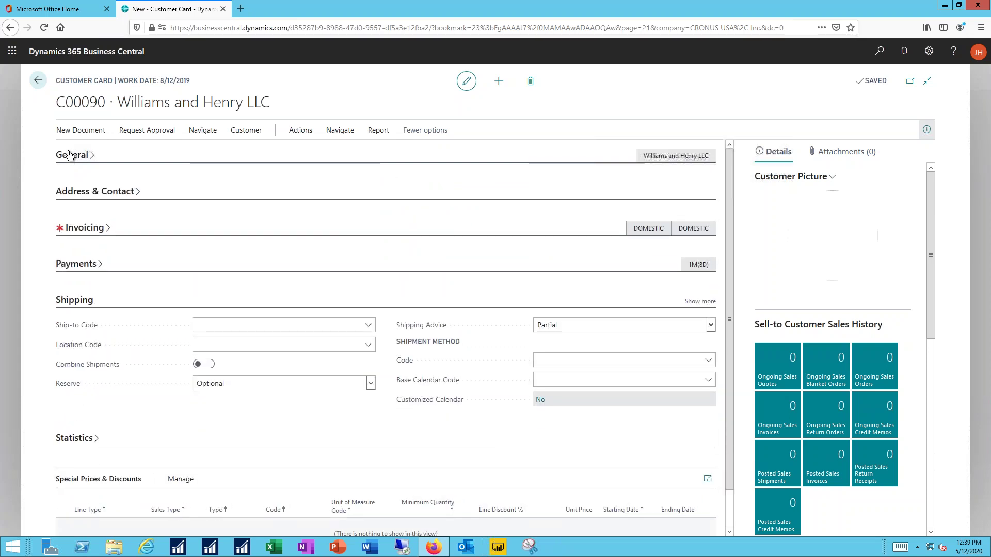
{"action": "left_click", "coordinate": [77, 193]}
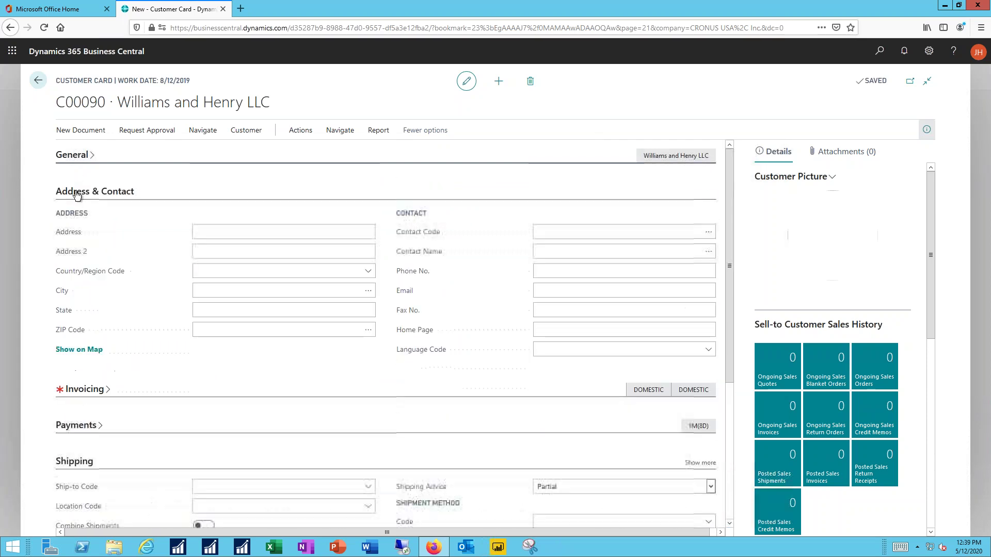
Step: Enter the customer's street address, city, state and ZIP code
{"action": "left_click", "coordinate": [253, 233]}
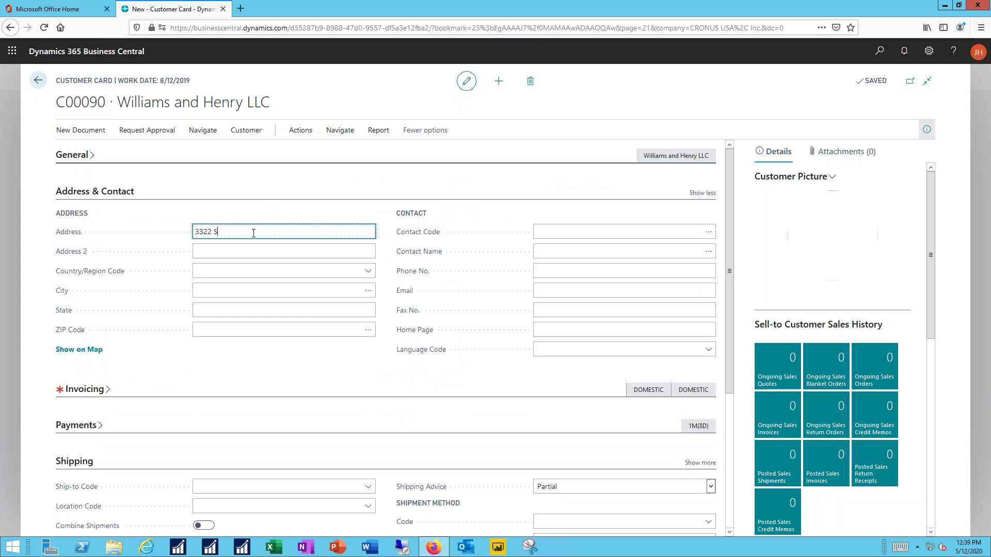
{"action": "key", "text": "Tab"}
{"action": "key", "text": "Tab"}
{"action": "key", "text": "Tab"}
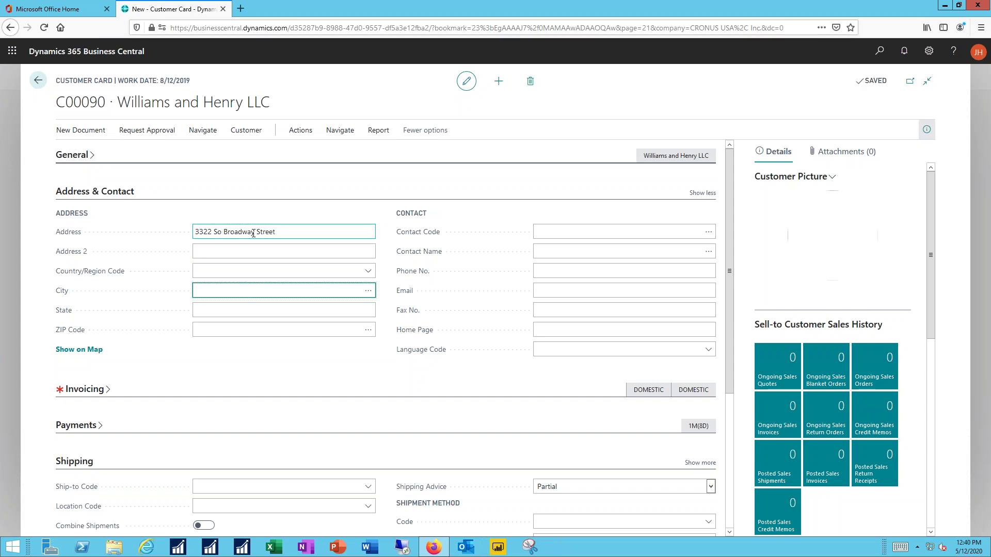
{"action": "type", "text": "Los Angeles"}
{"action": "key", "text": "Tab"}
{"action": "type", "text": "CA"}
{"action": "key", "text": "Tab"}
{"action": "type", "text": "90020"}
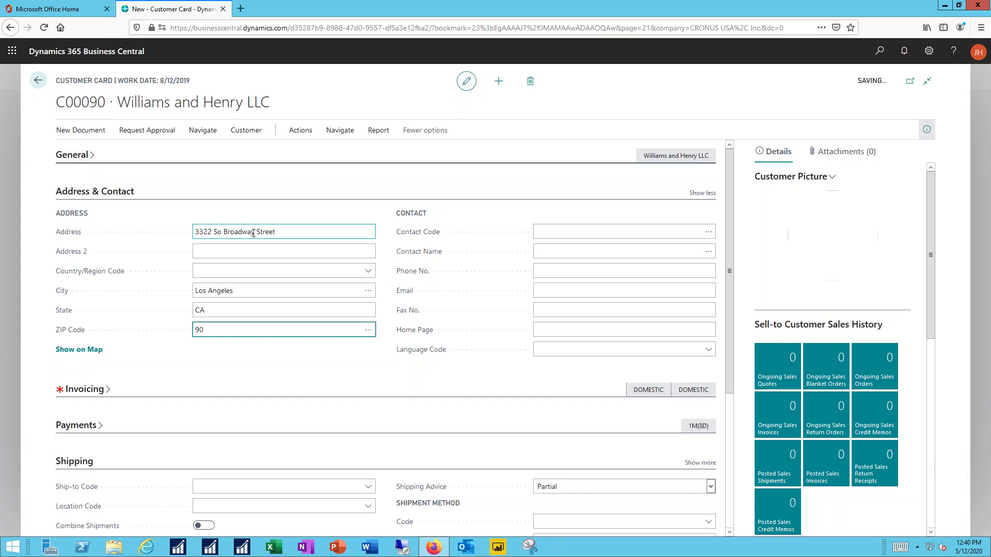
Step: Fill in the customer's contact name and e-mail address
{"action": "key", "text": "Tab"}
{"action": "key", "text": "Tab"}
{"action": "key", "text": "Tab"}
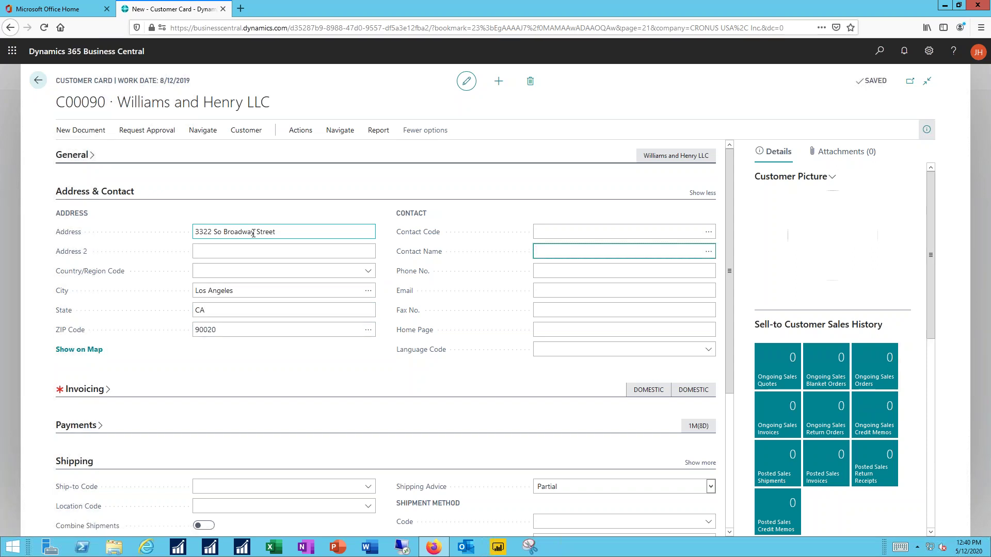
{"action": "key", "text": "Tab"}
{"action": "key", "text": "Tab"}
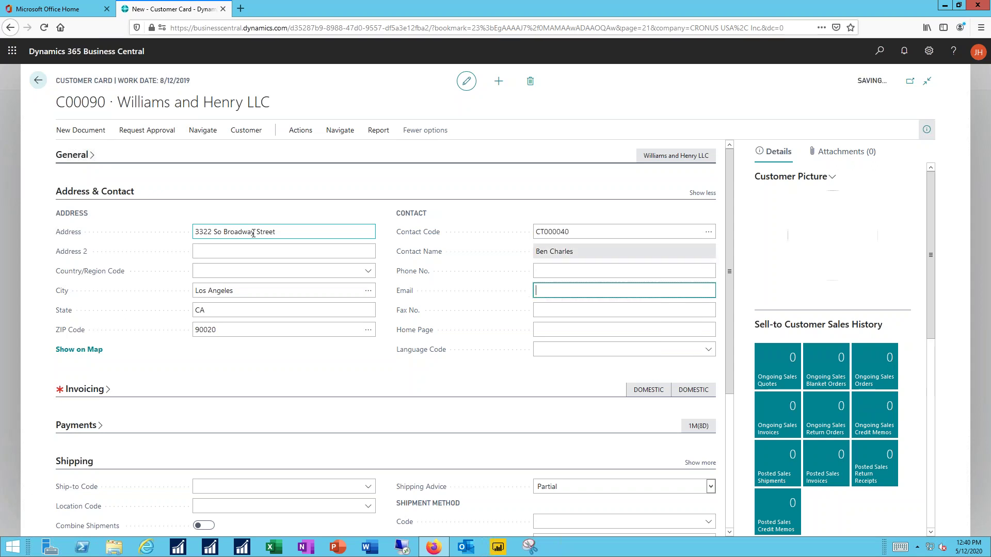
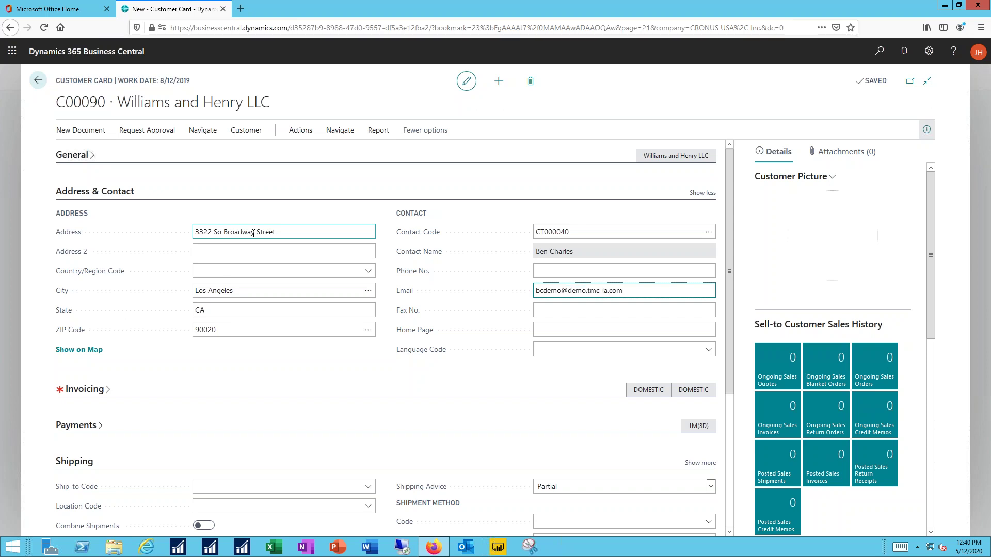
{"action": "key", "text": "Tab"}
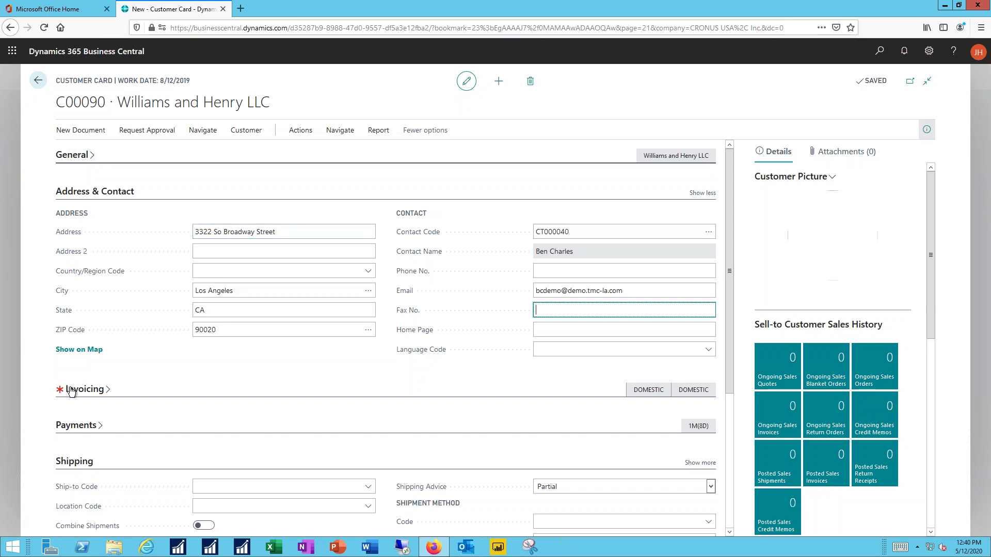
{"action": "left_click", "coordinate": [71, 390]}
Step: Turn off Tax Liable and set Tax Area Code to ATLANTA, GA on the Invoicing FastTab
{"action": "scroll", "coordinate": [164, 376], "scroll_direction": "down", "scroll_amount": 1}
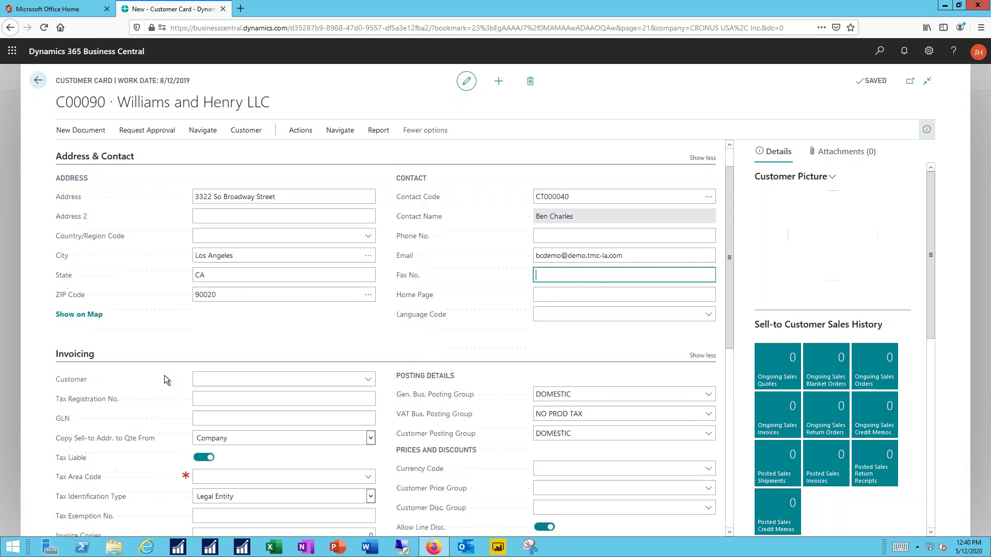
{"action": "scroll", "coordinate": [164, 375], "scroll_direction": "down", "scroll_amount": 5}
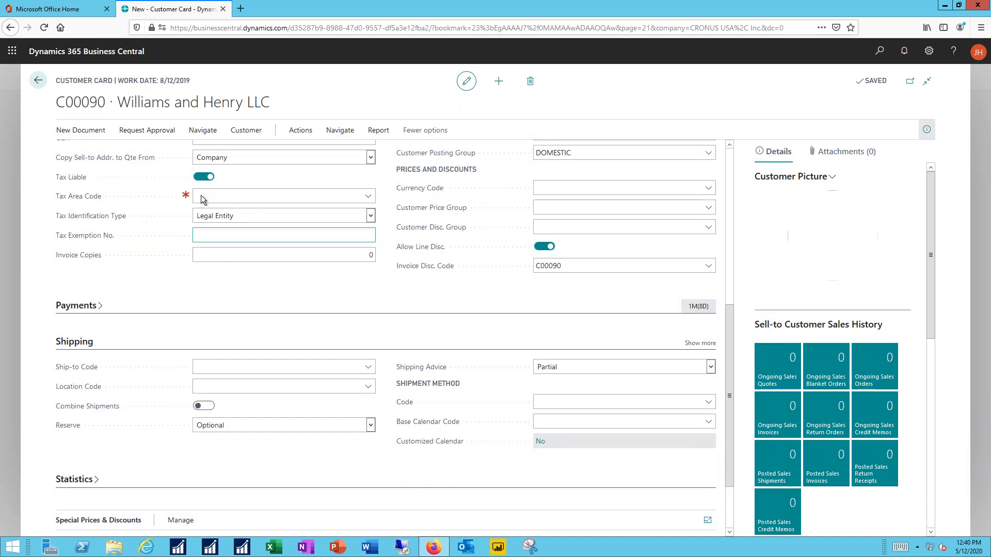
{"action": "left_click", "coordinate": [203, 177]}
{"action": "left_click", "coordinate": [204, 177]}
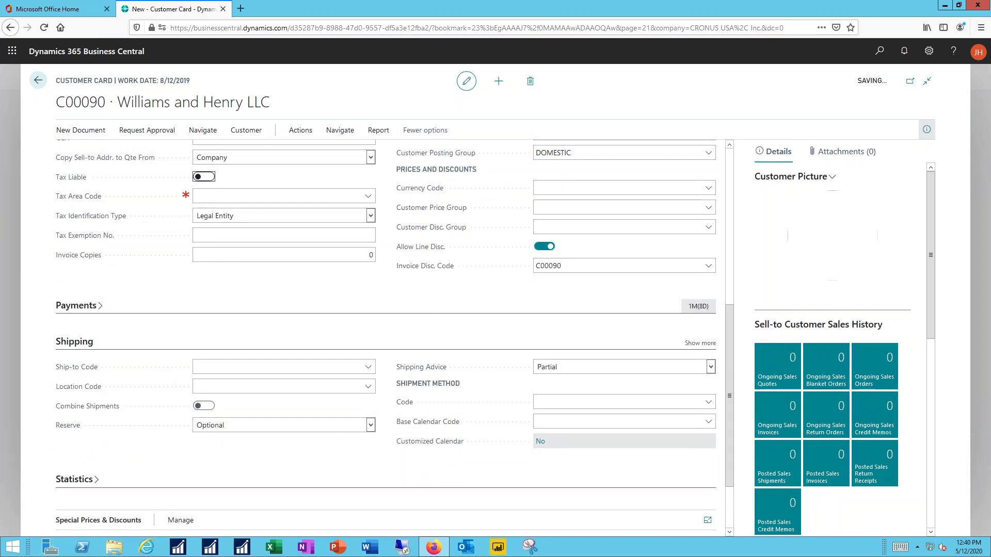
{"action": "left_click", "coordinate": [370, 201]}
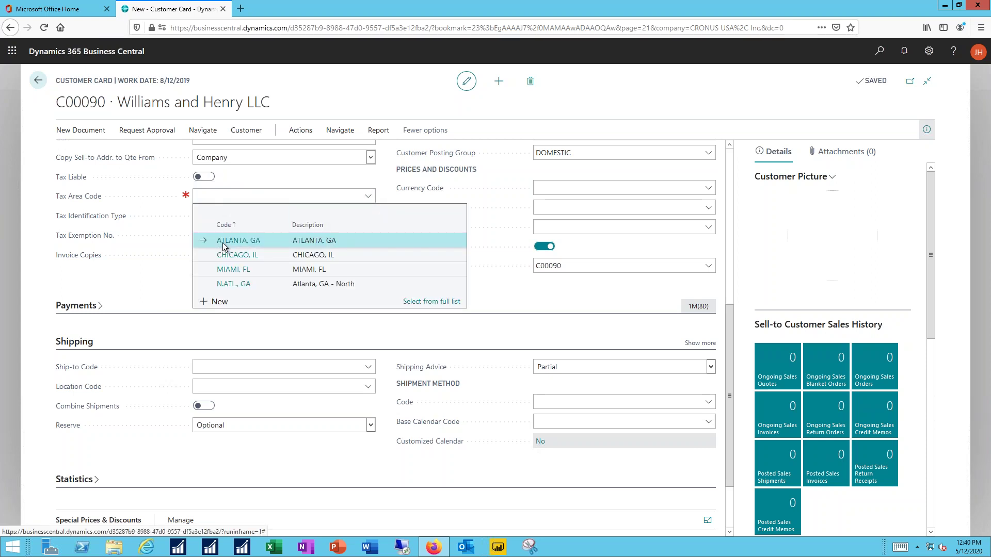
{"action": "left_click", "coordinate": [223, 244]}
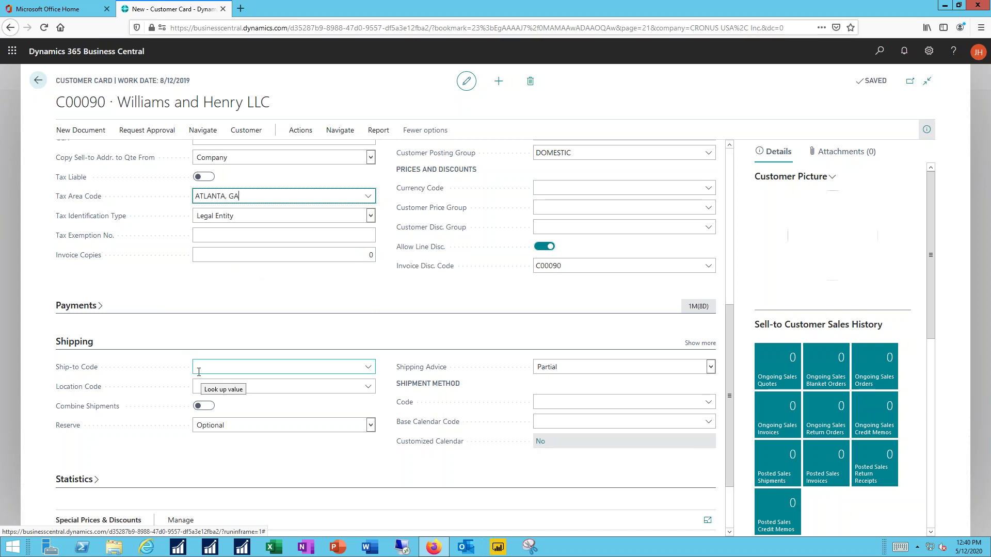
{"action": "left_click", "coordinate": [85, 307]}
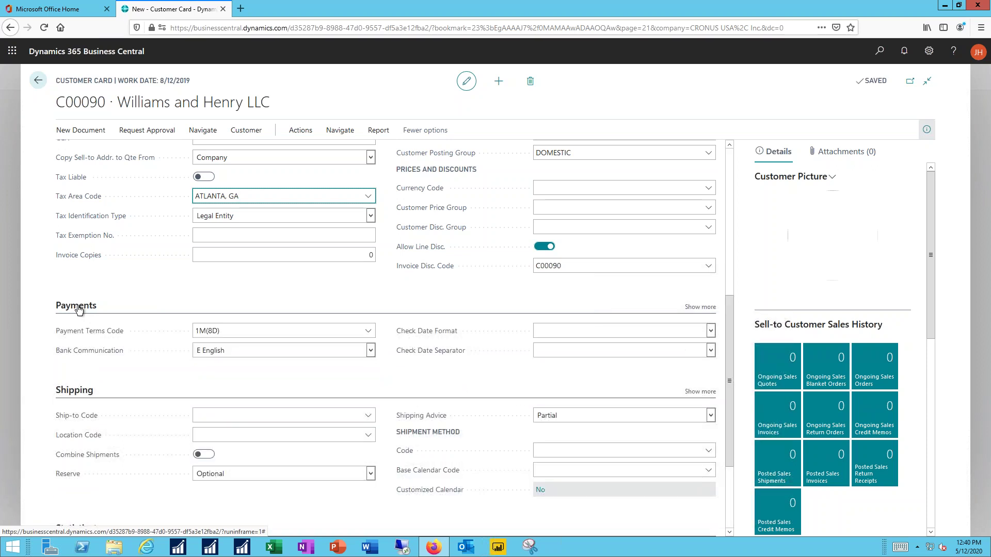
{"action": "left_click", "coordinate": [78, 309]}
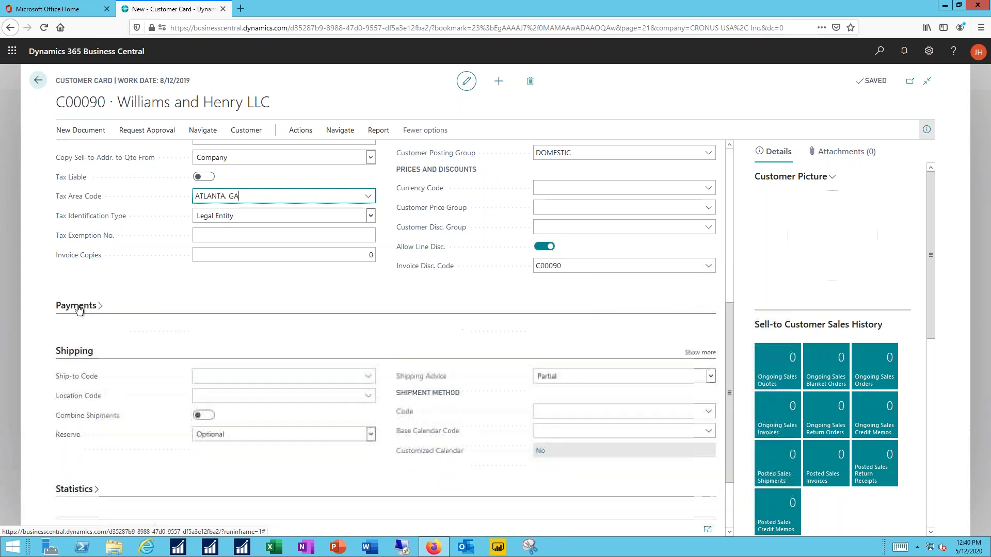
Step: Create a new sales invoice for the customer via New Document on the customer card
{"action": "left_click", "coordinate": [74, 341]}
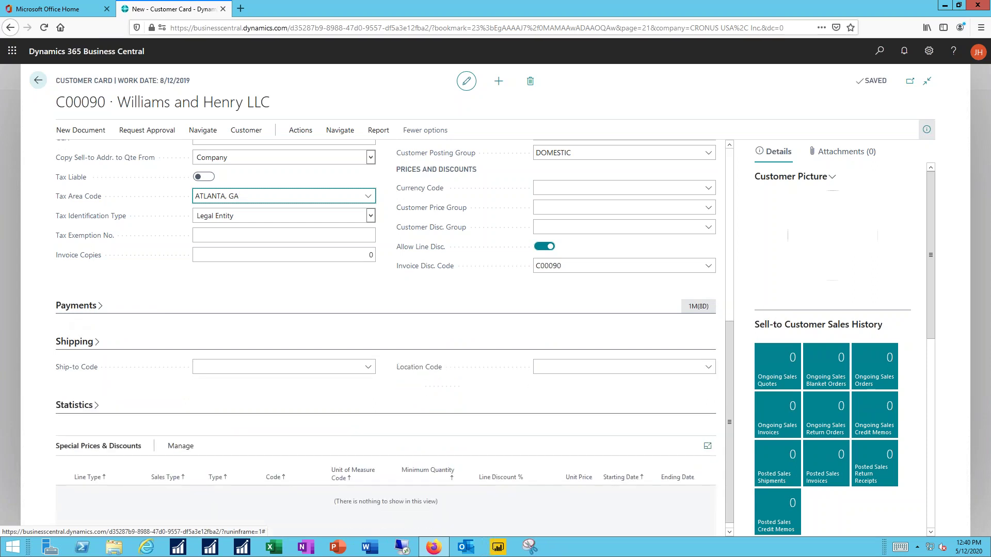
{"action": "scroll", "coordinate": [135, 197], "scroll_direction": "up", "scroll_amount": 5}
{"action": "scroll", "coordinate": [135, 198], "scroll_direction": "up", "scroll_amount": 1}
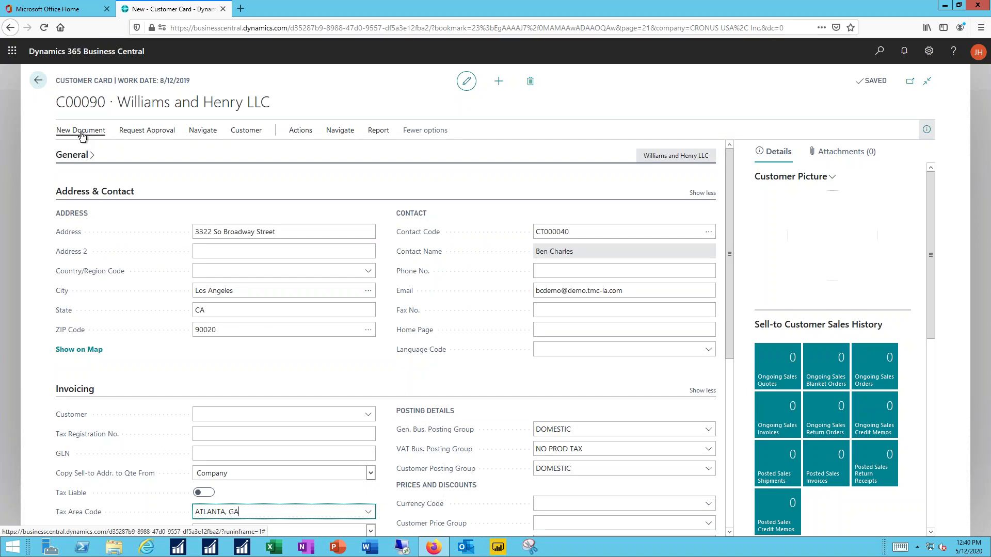
{"action": "left_click", "coordinate": [82, 135]}
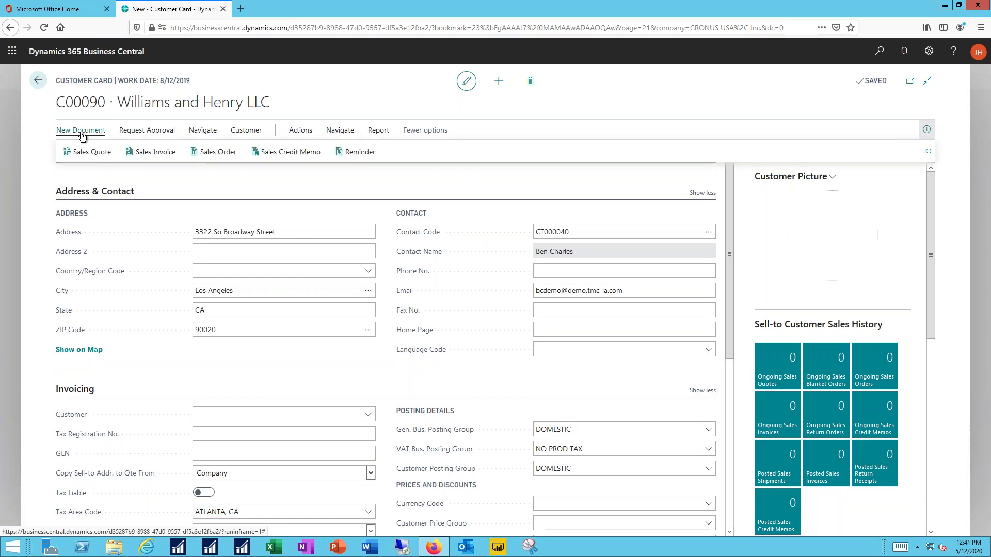
{"action": "left_click", "coordinate": [157, 152]}
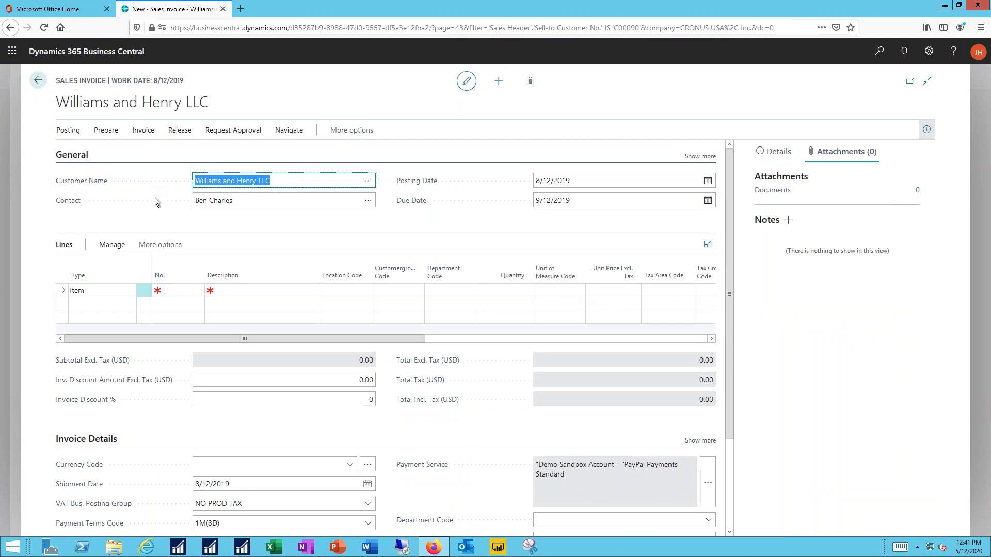
Step: Add an invoice line for item 1896-S ATHENS Desk, location MAIN, quantity 1
{"action": "left_click", "coordinate": [701, 157]}
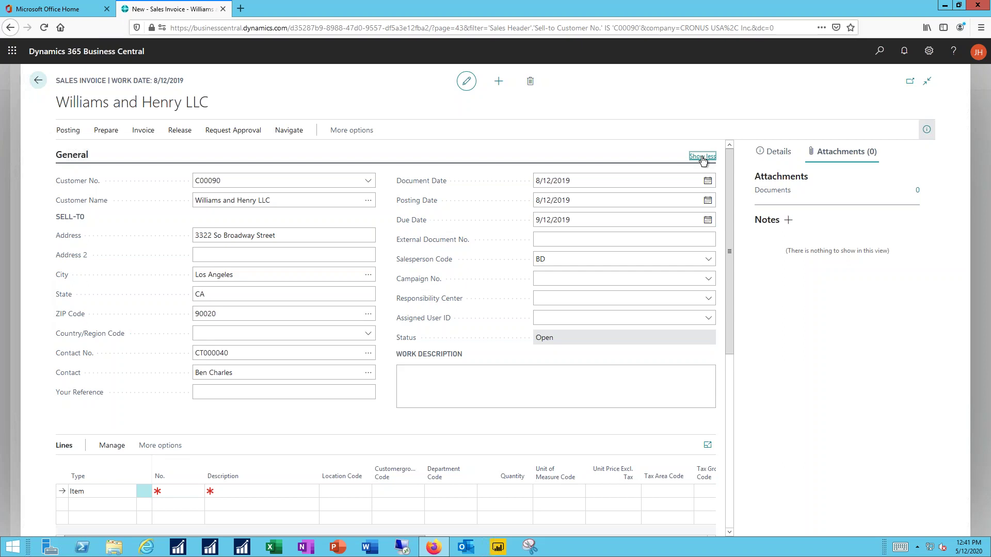
{"action": "left_click", "coordinate": [702, 157]}
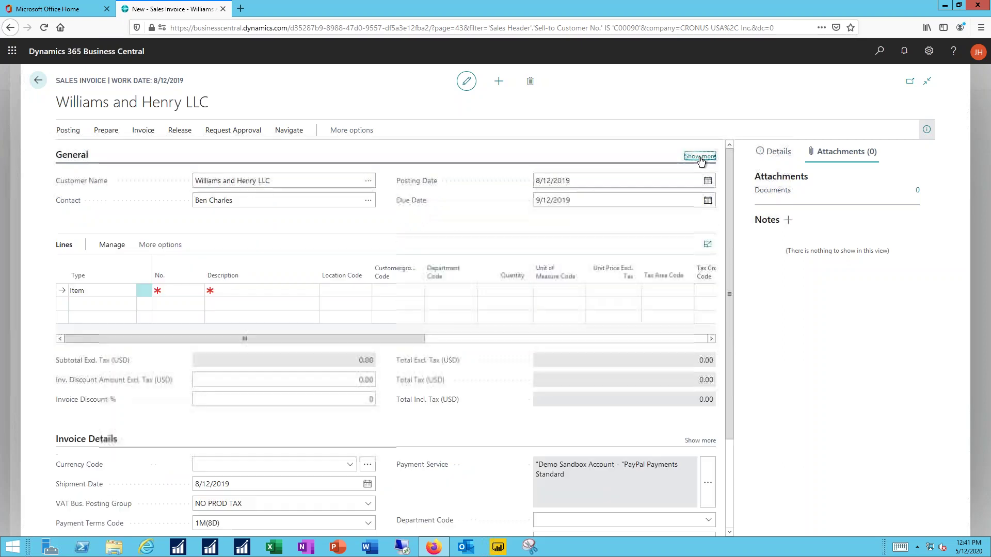
{"action": "left_click", "coordinate": [173, 290]}
{"action": "type", "text": "1896"}
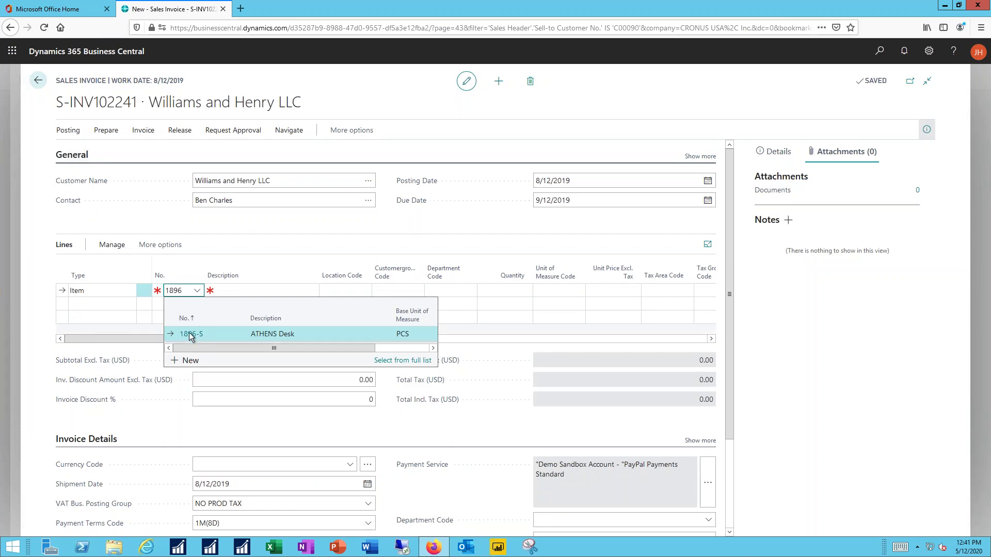
{"action": "left_click", "coordinate": [188, 333]}
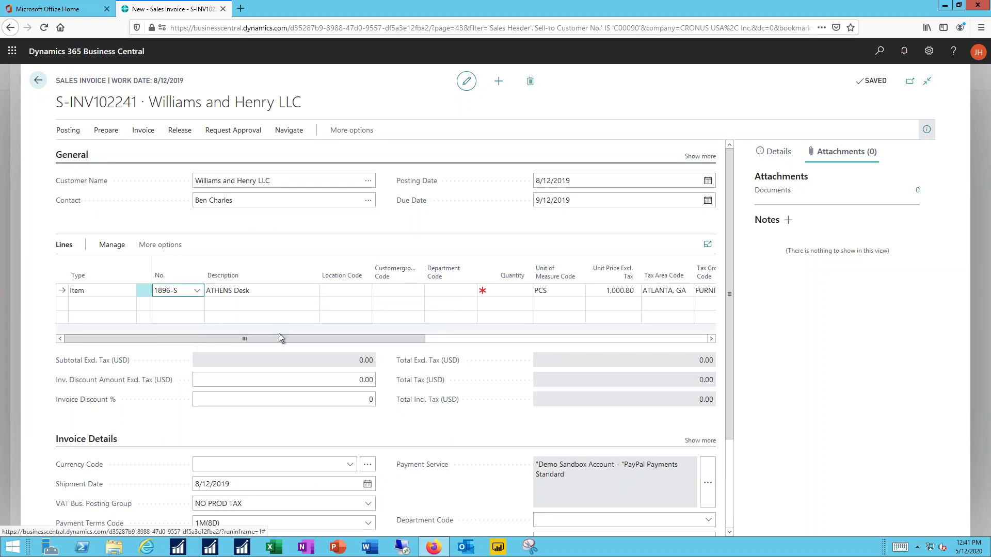
{"action": "key", "text": "Tab"}
{"action": "key", "text": "Tab"}
{"action": "type", "text": "main"}
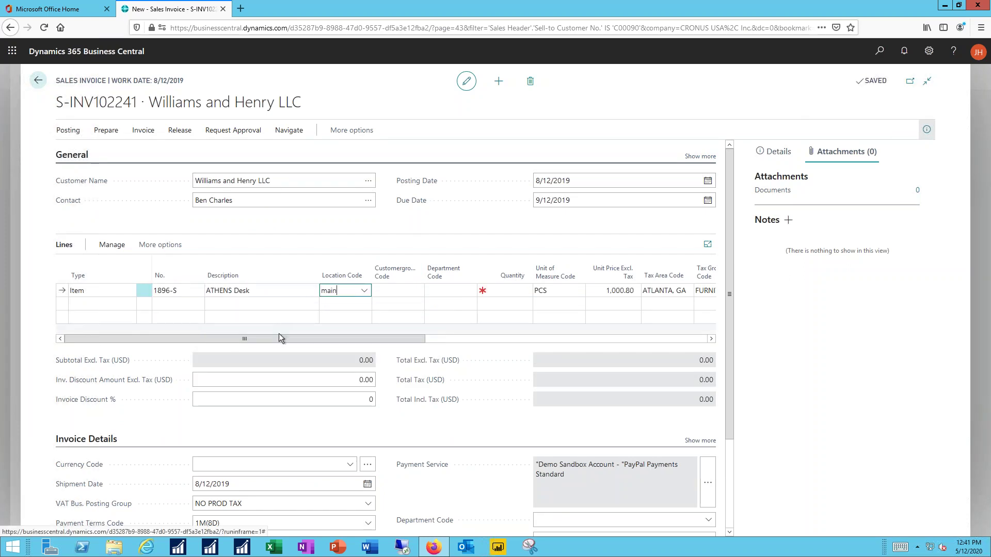
{"action": "key", "text": "Tab"}
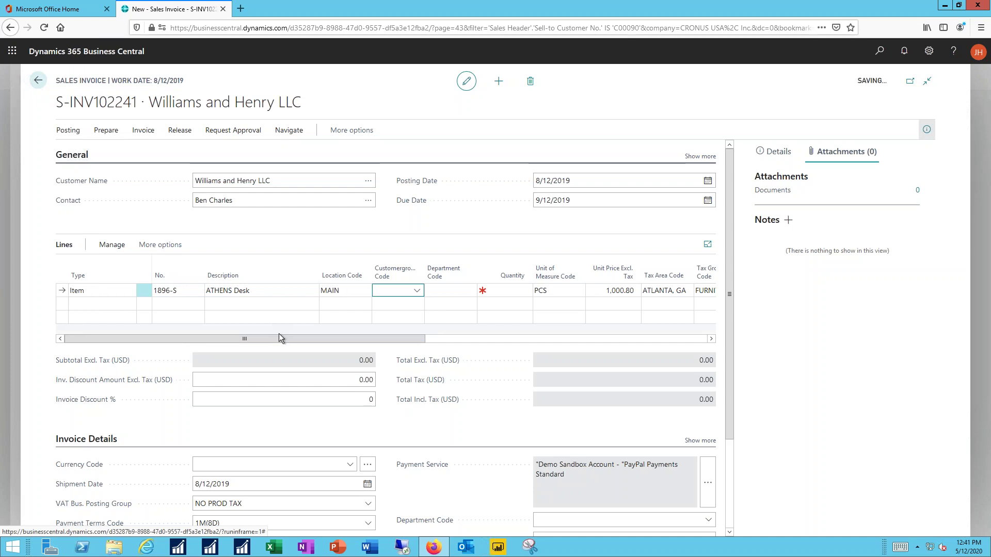
{"action": "key", "text": "Tab"}
{"action": "key", "text": "Tab"}
{"action": "key", "text": "Tab"}
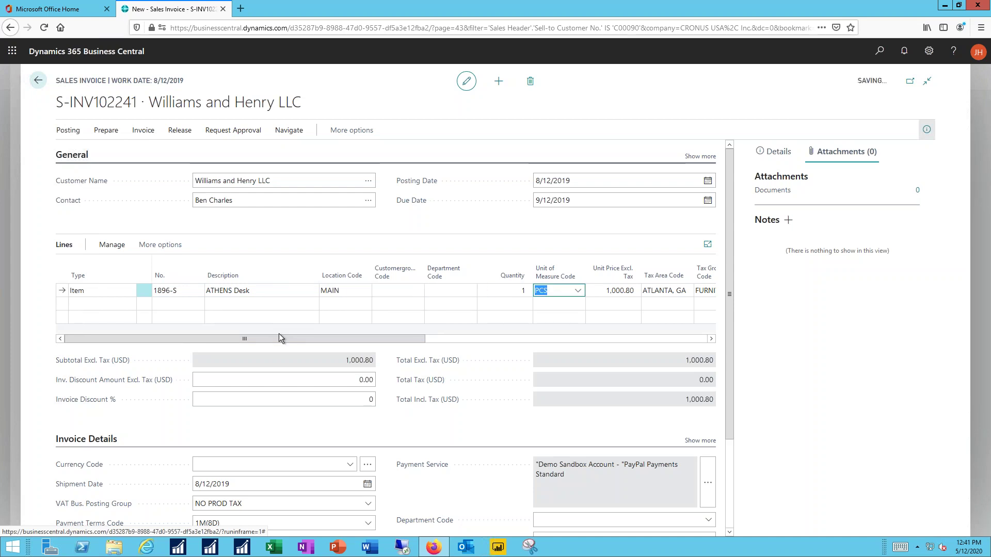
{"action": "key", "text": "Tab"}
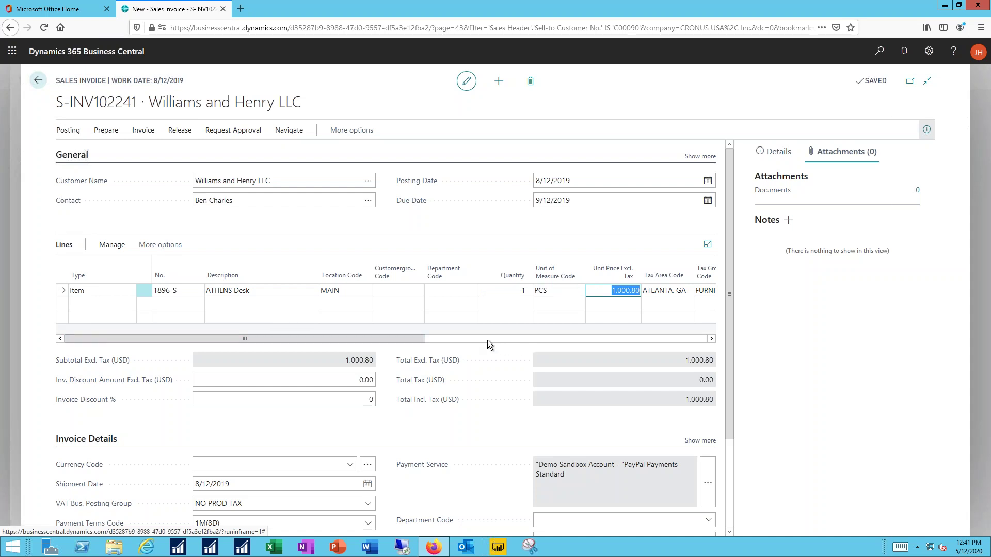
Step: Attach Sample PO.pdf to the invoice through Attached Documents
{"action": "left_click", "coordinate": [918, 191]}
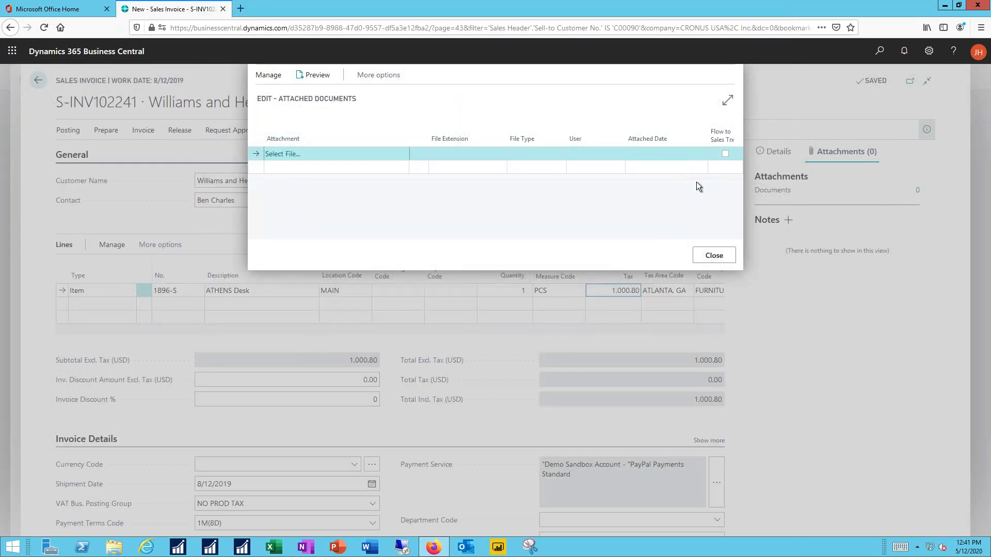
{"action": "left_click", "coordinate": [281, 155]}
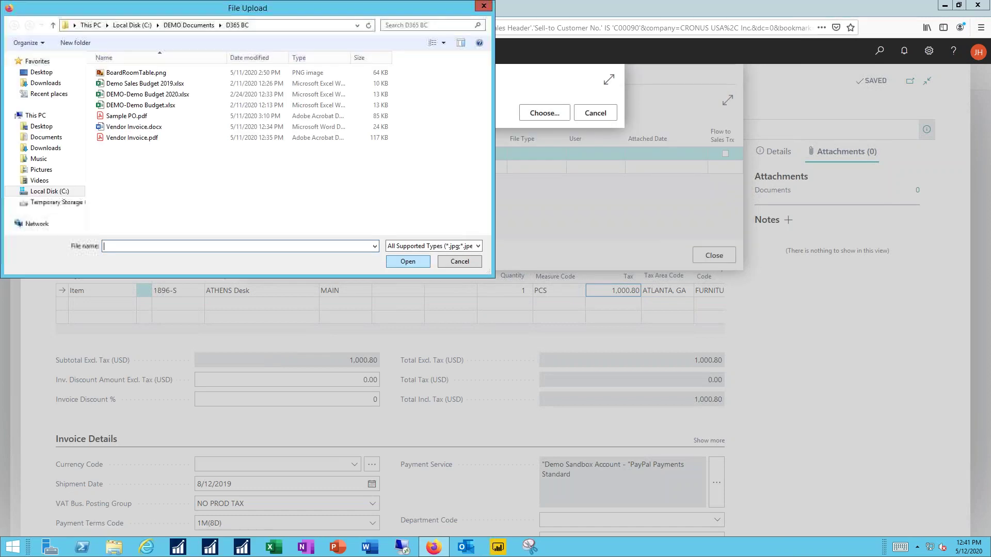
{"action": "left_click", "coordinate": [135, 117]}
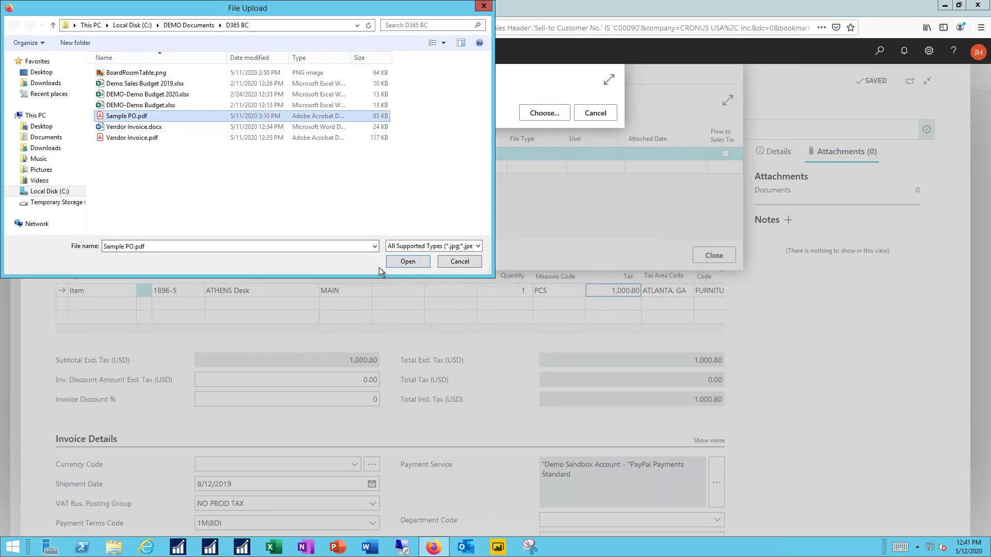
{"action": "left_click", "coordinate": [396, 265]}
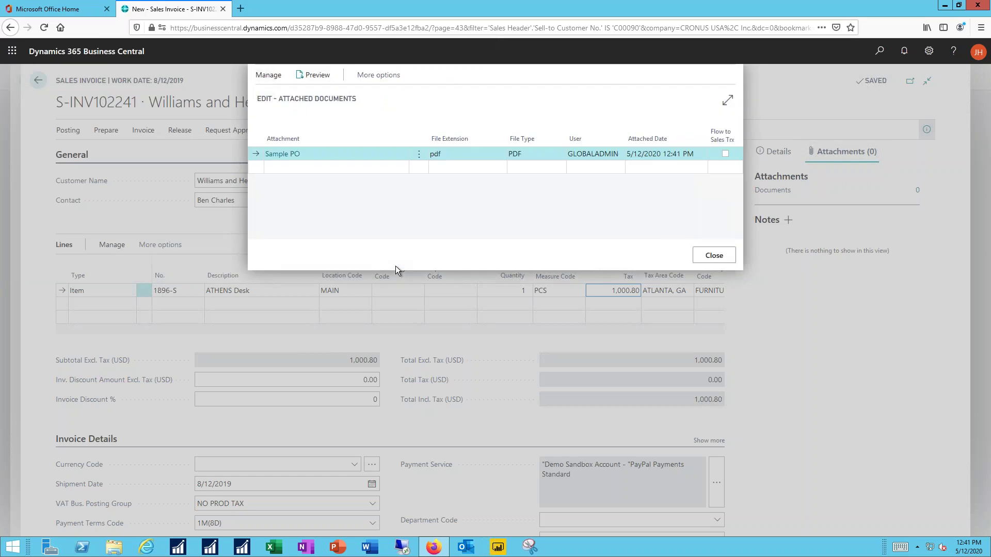
{"action": "left_click", "coordinate": [714, 256]}
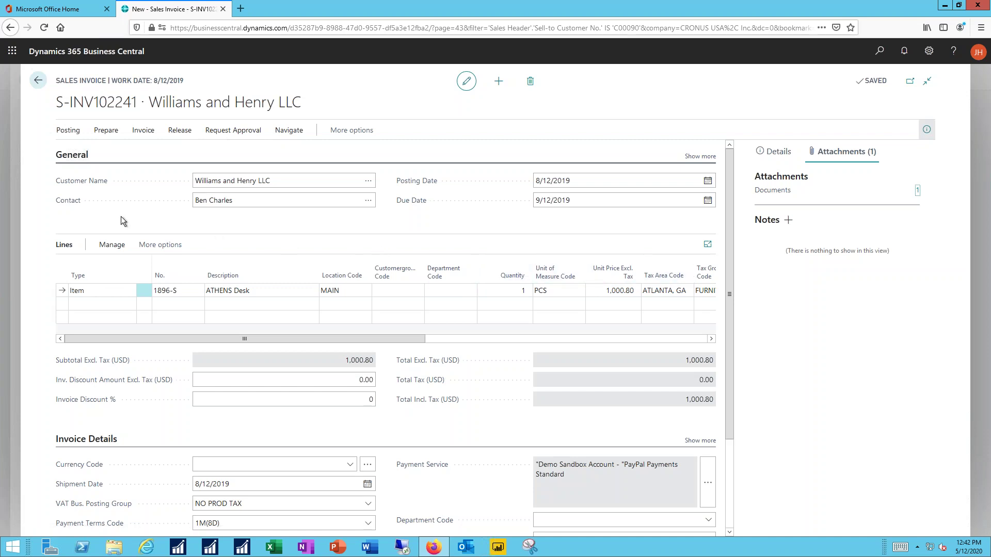
Step: Post and Send the invoice with Printer No and Email Yes (Prompt for Settings) as PDF
{"action": "left_click", "coordinate": [65, 131]}
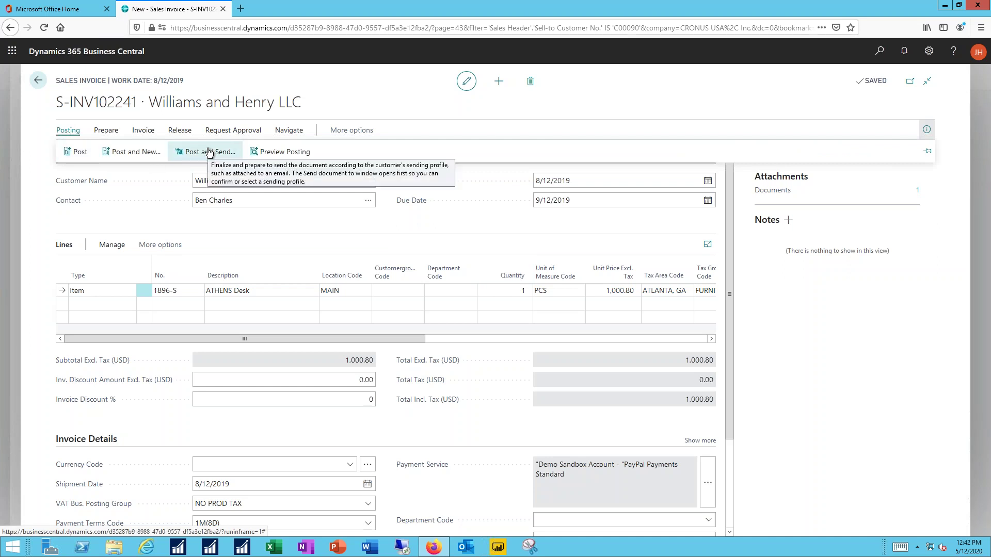
{"action": "left_click", "coordinate": [208, 152]}
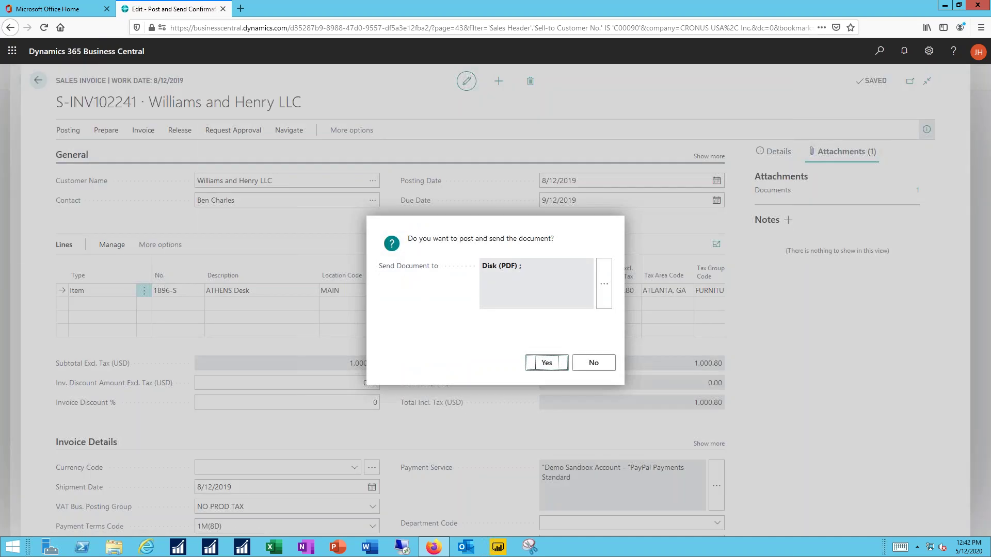
{"action": "left_click", "coordinate": [604, 287]}
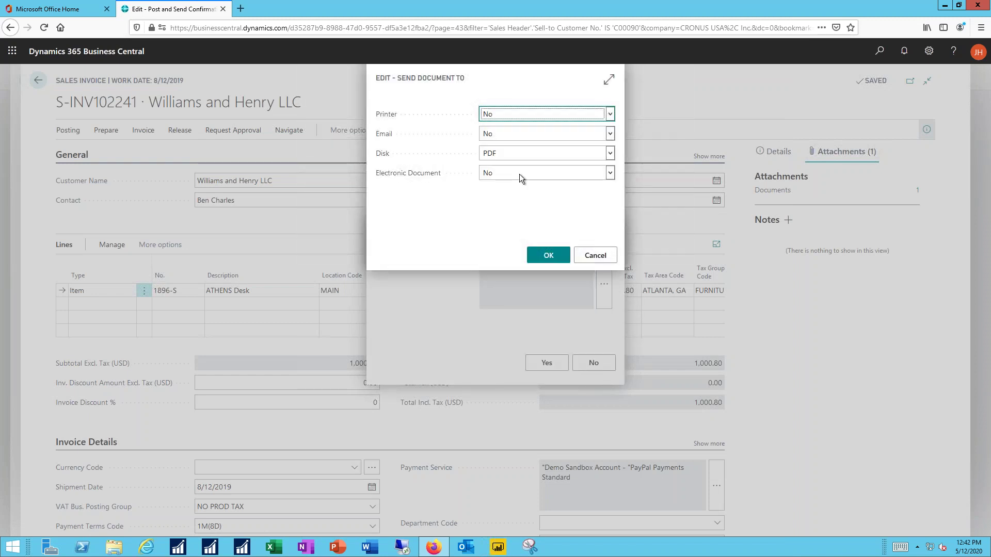
{"action": "left_click", "coordinate": [610, 114]}
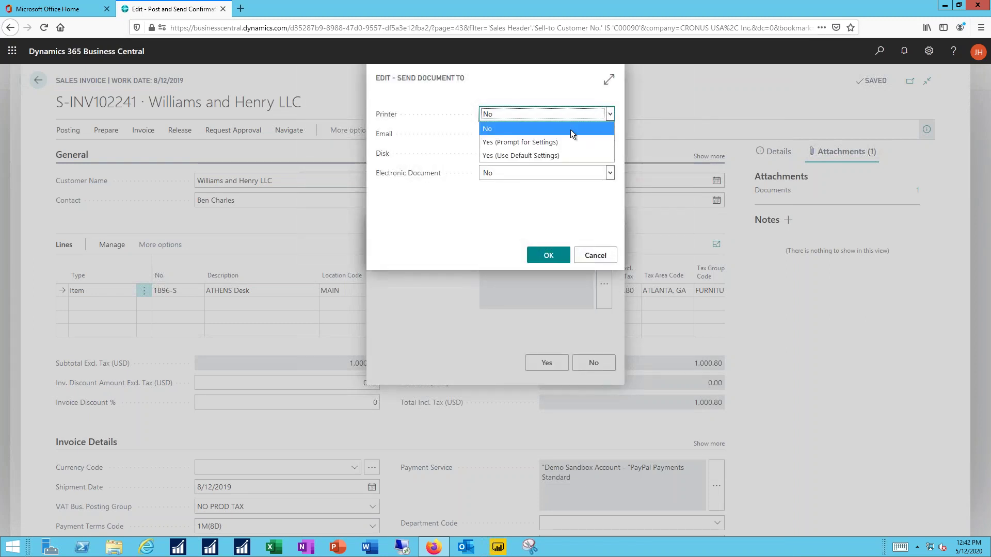
{"action": "left_click", "coordinate": [525, 127]}
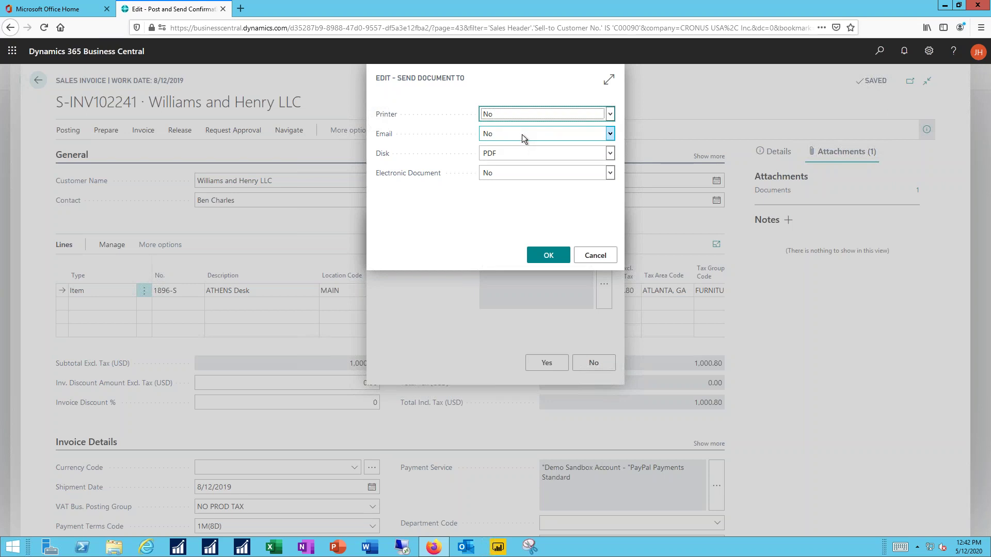
{"action": "left_click", "coordinate": [521, 136]}
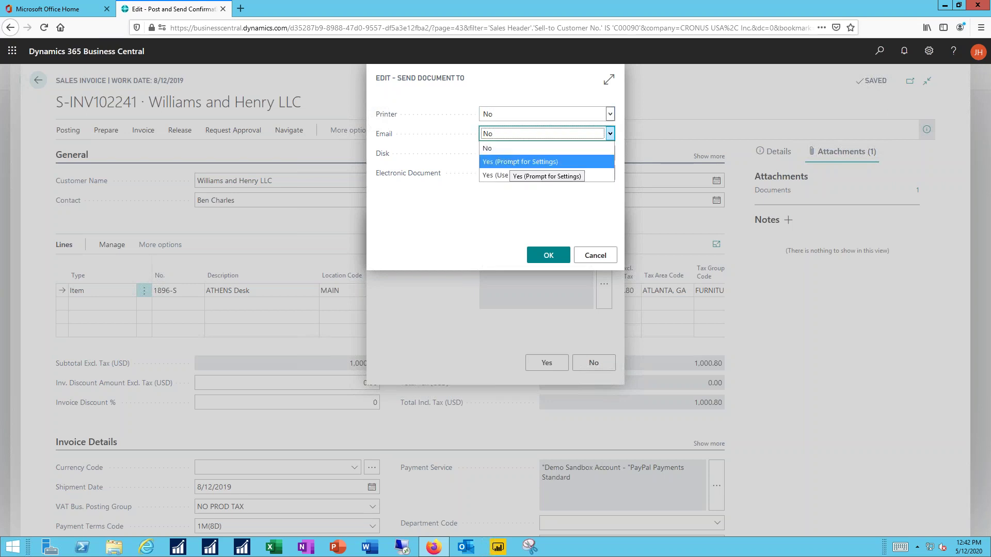
{"action": "left_click", "coordinate": [510, 160]}
{"action": "left_click", "coordinate": [510, 153]}
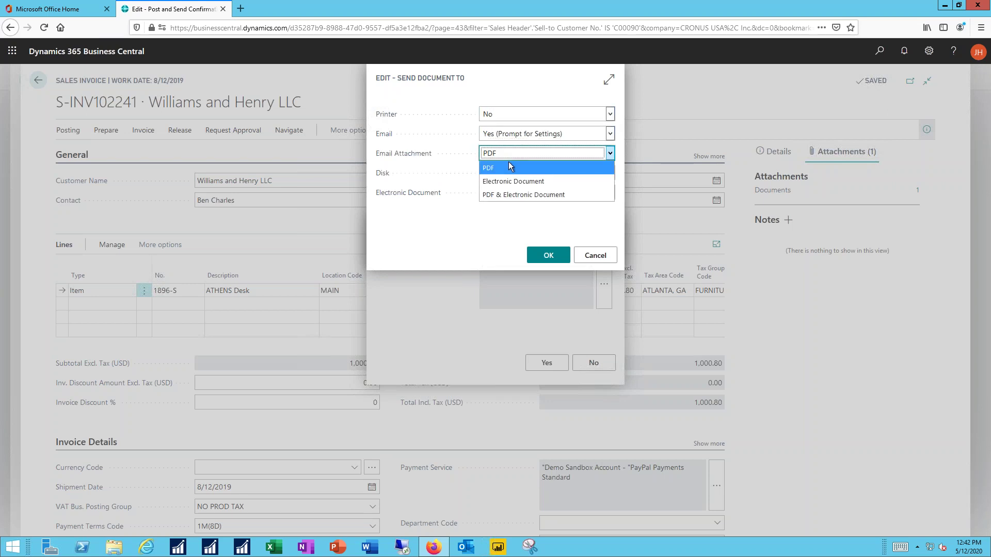
{"action": "left_click", "coordinate": [476, 215]}
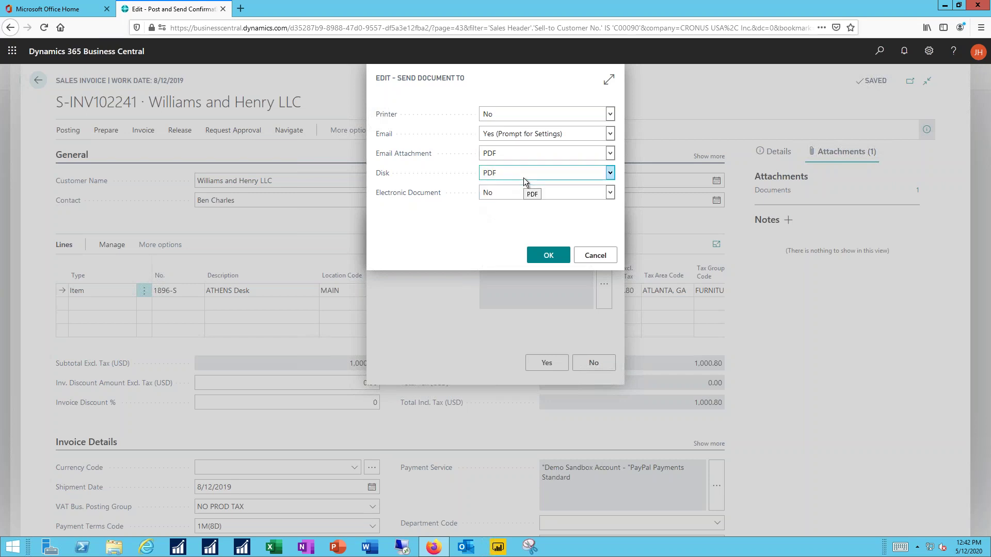
{"action": "left_click", "coordinate": [544, 257]}
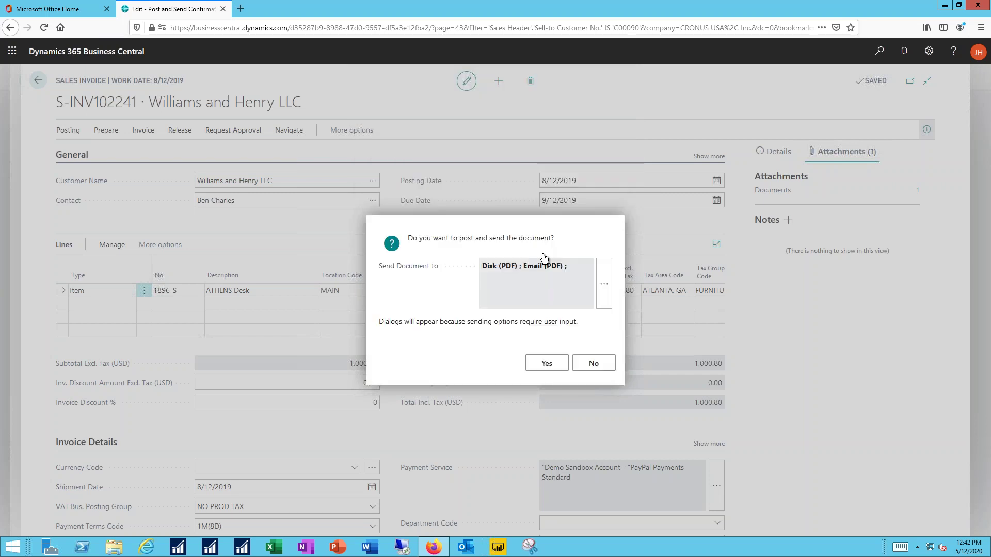
{"action": "left_click", "coordinate": [544, 366]}
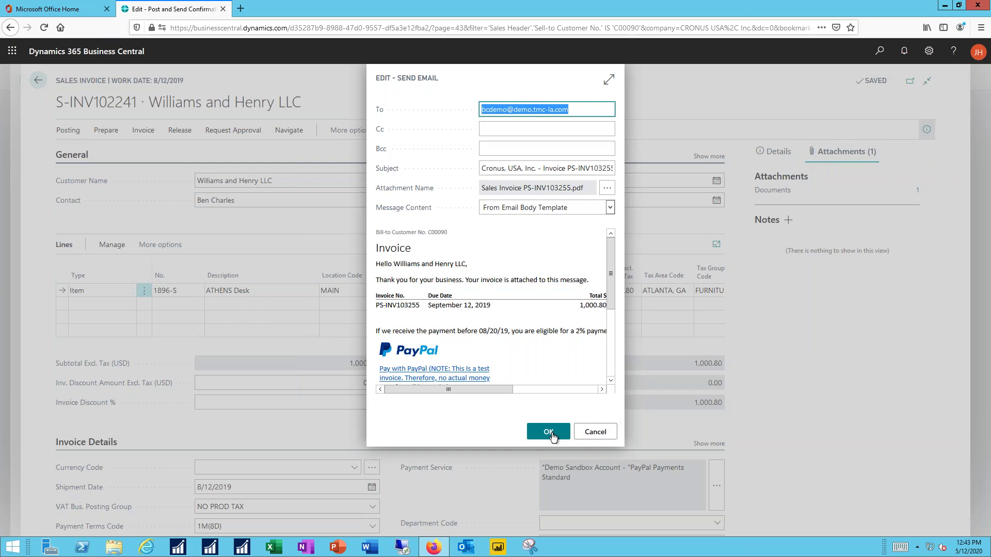
Step: Confirm the Send Email dialog to email posted invoice PS-INV103255 with its PDF attached
{"action": "left_click", "coordinate": [551, 435]}
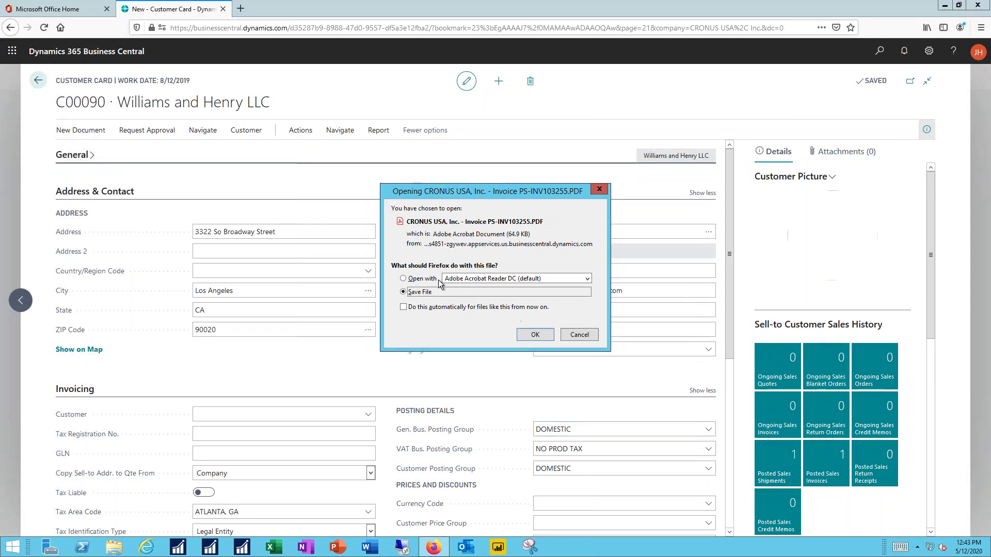
Step: Open the PS-INV103255 PDF in Acrobat Reader, review the ATHENS Desk 1,000.80 total, then close it
{"action": "left_click", "coordinate": [403, 278]}
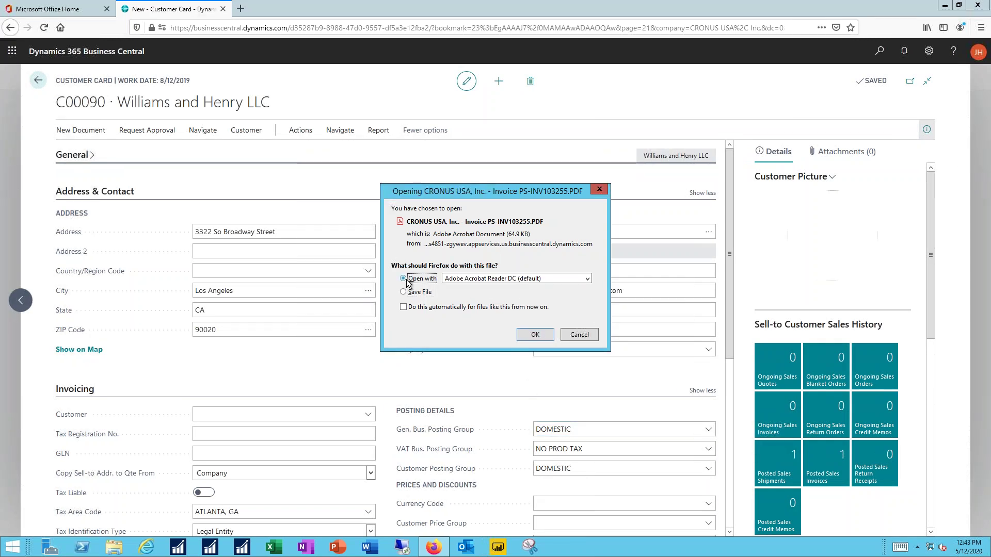
{"action": "left_click", "coordinate": [535, 335]}
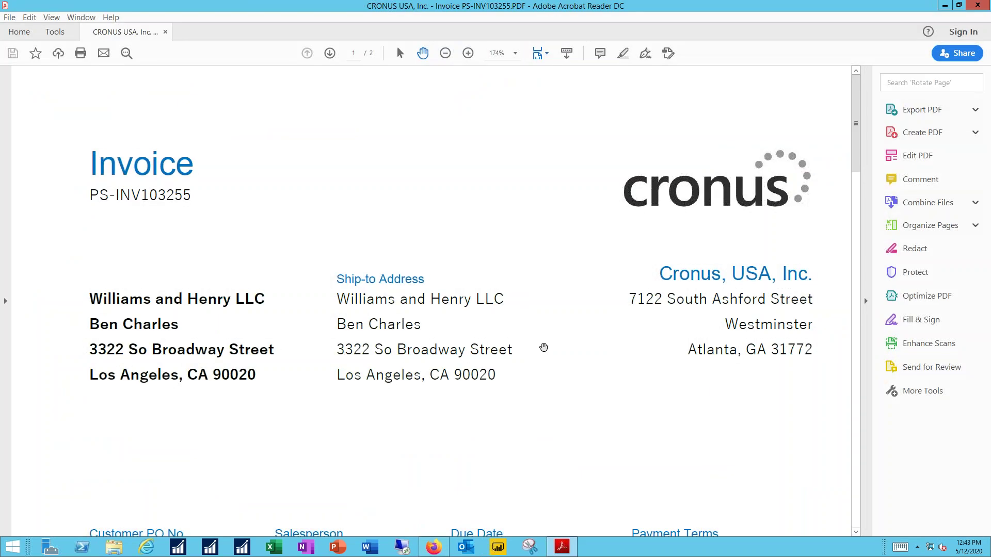
{"action": "scroll", "coordinate": [573, 402], "scroll_direction": "down", "scroll_amount": 5}
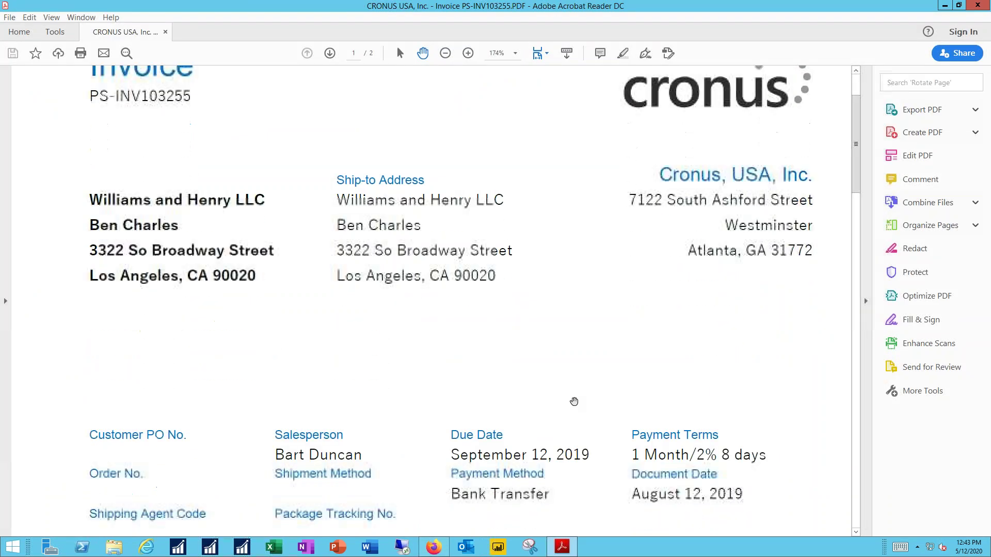
{"action": "scroll", "coordinate": [574, 402], "scroll_direction": "down", "scroll_amount": 7}
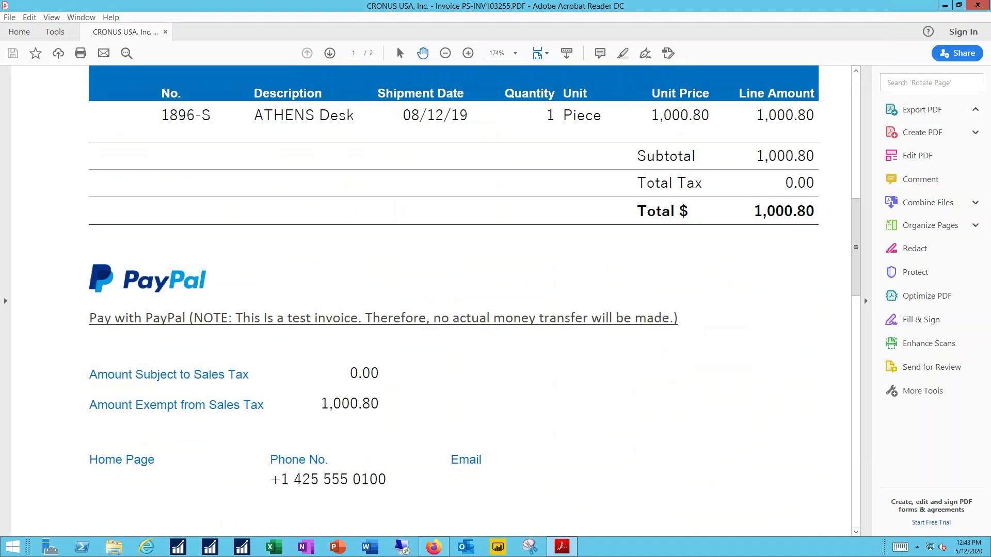
{"action": "scroll", "coordinate": [454, 299], "scroll_direction": "up", "scroll_amount": 7}
{"action": "scroll", "coordinate": [454, 299], "scroll_direction": "up", "scroll_amount": 5}
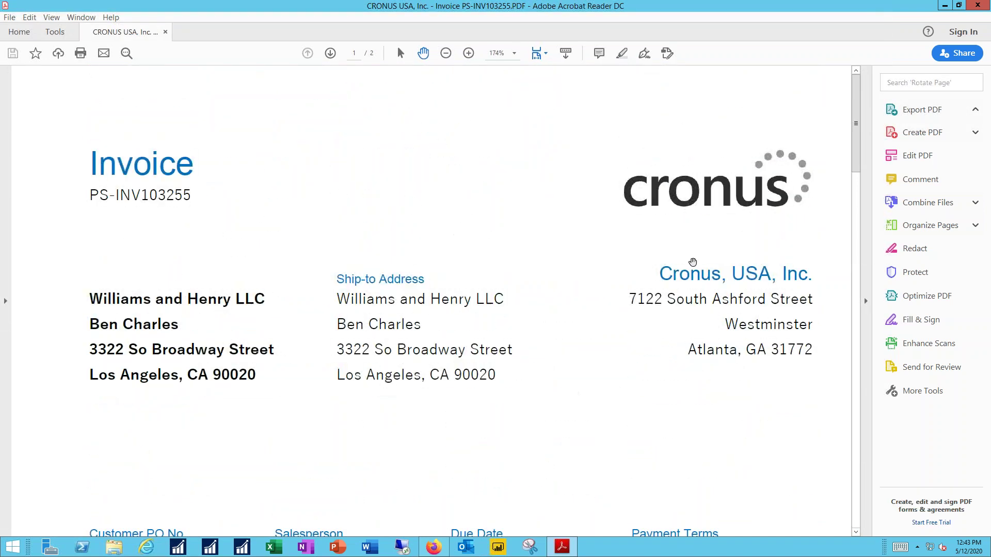
{"action": "left_click", "coordinate": [977, 4]}
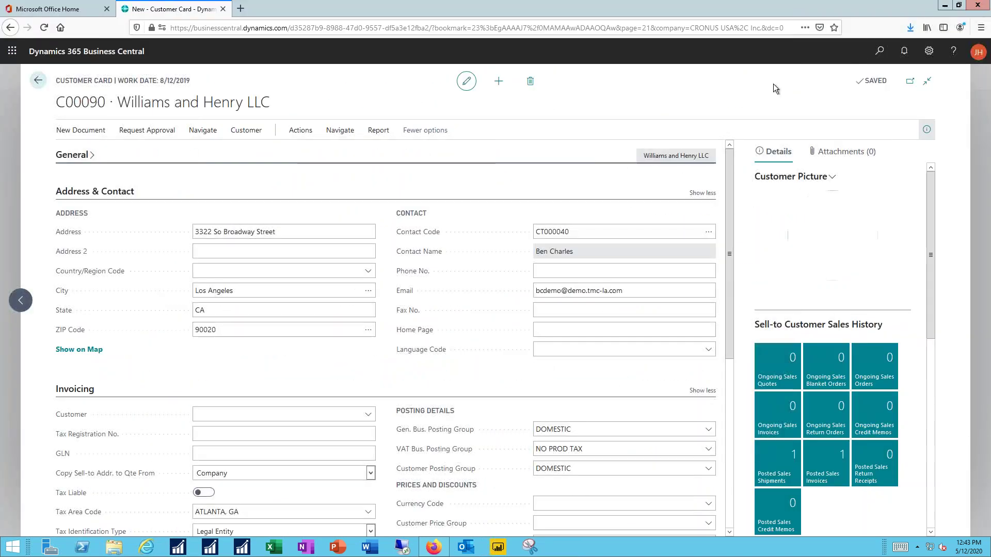
Step: Go back from customer card C00090 to the Customers list
{"action": "left_click", "coordinate": [36, 81]}
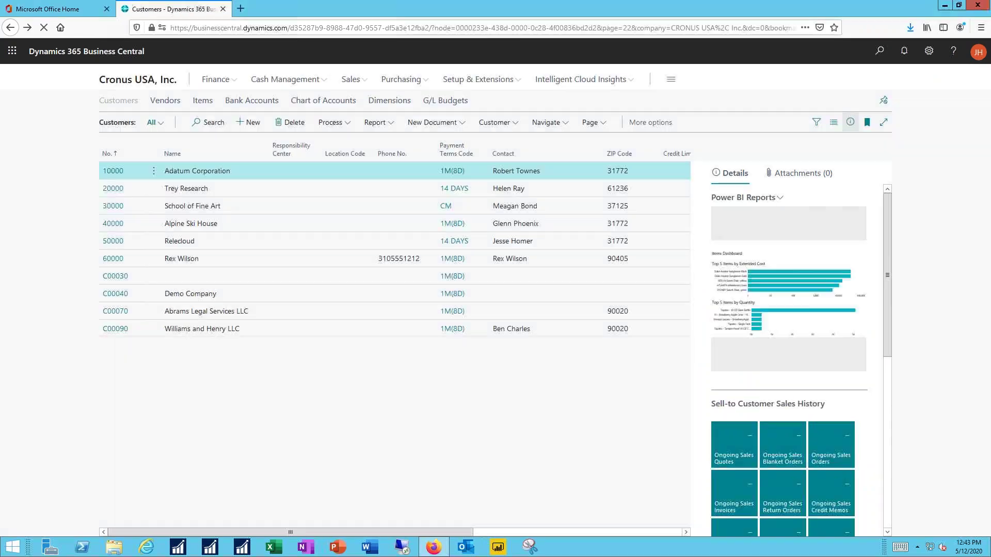